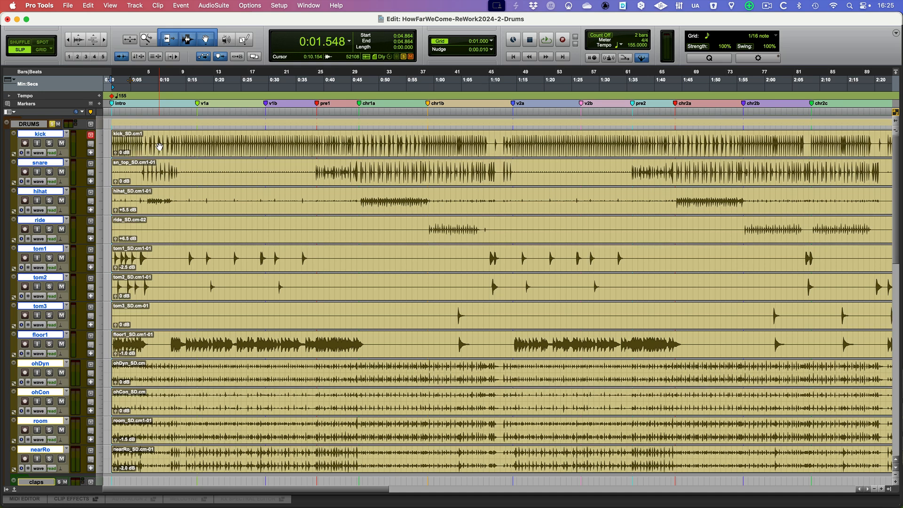
- Play back the unaligned drum tracks from the intro, then stop playback
{"action": "key", "text": "space"}
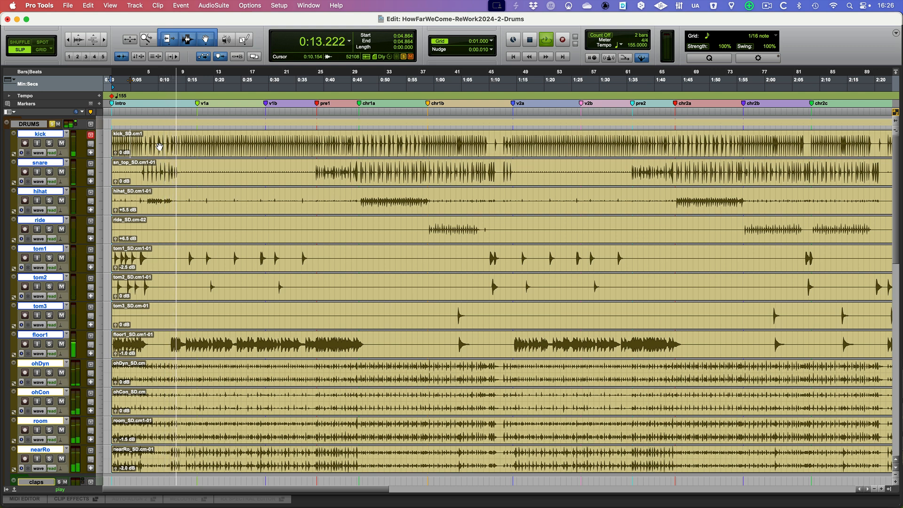
{"action": "key", "text": "space"}
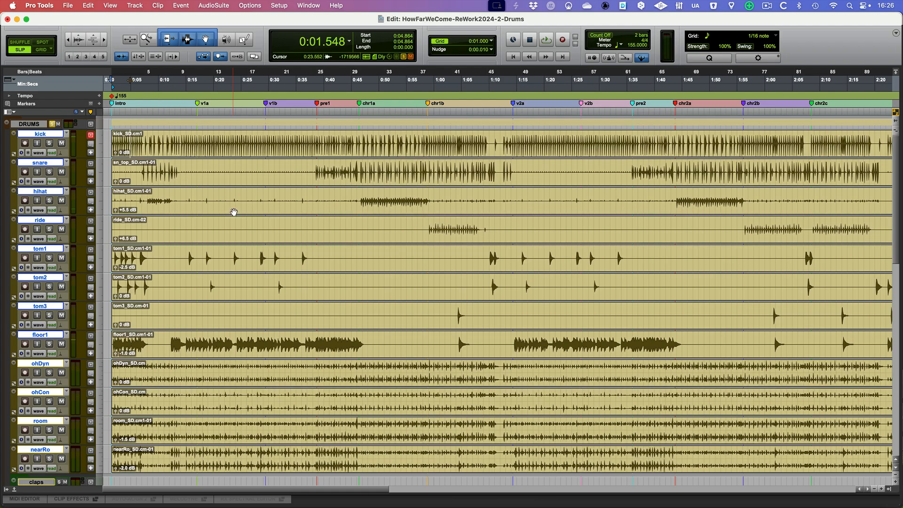
- Insert the mono Auto-Align plug-in in the kick track's first insert slot in the Mix window
{"action": "key", "text": "super+equal"}
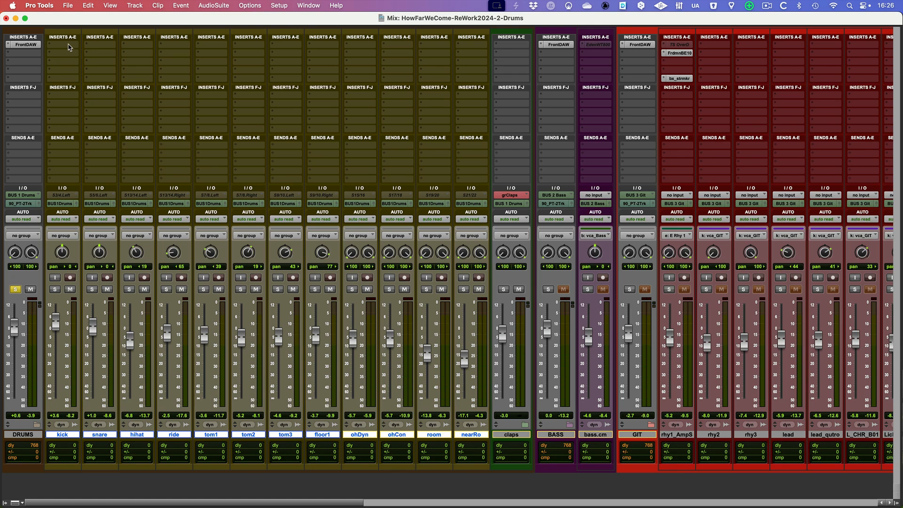
{"action": "left_click", "coordinate": [67, 46]}
{"action": "mouse_move", "coordinate": [82, 65]}
{"action": "mouse_move", "coordinate": [168, 69]}
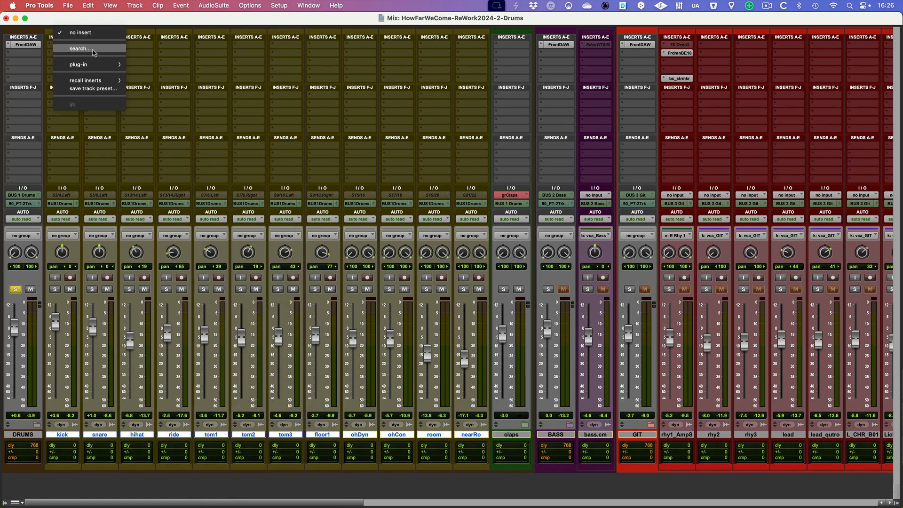
{"action": "left_click", "coordinate": [93, 49]}
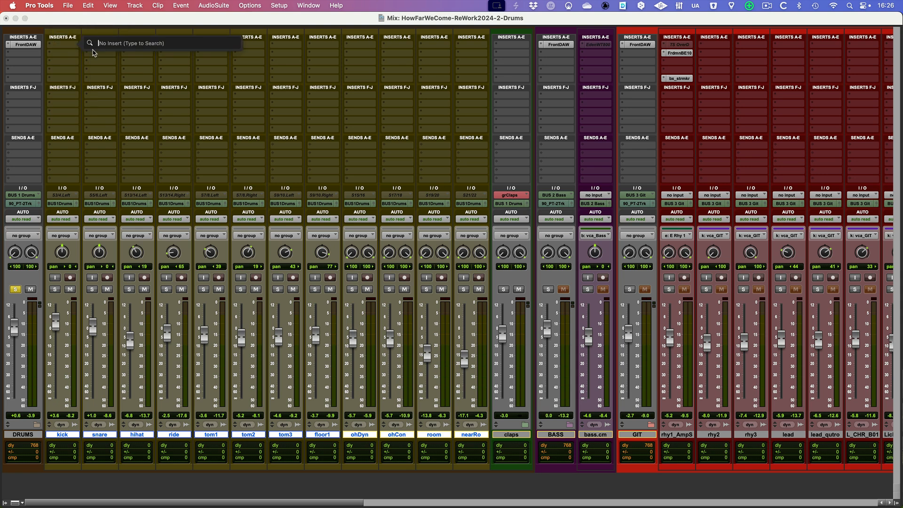
{"action": "type", "text": "auto"}
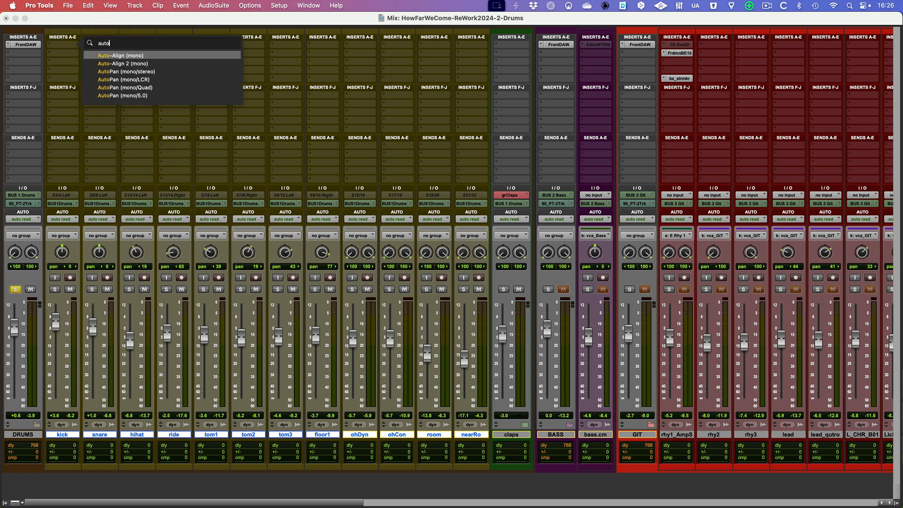
{"action": "left_click", "coordinate": [114, 57]}
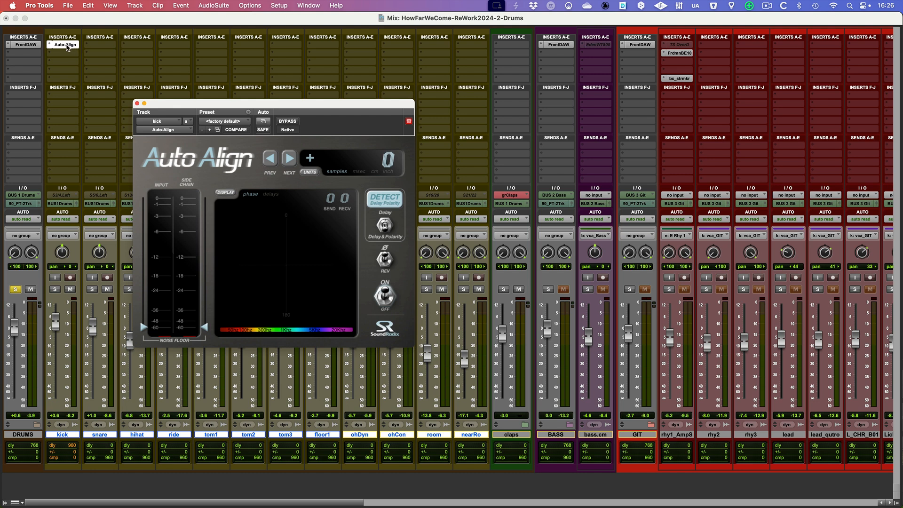
- Copy the kick's Auto-Align insert across the neighbouring drum tracks from snare through ohDyn
{"action": "left_click_drag", "start_coordinate": [68, 46], "coordinate": [285, 49]}
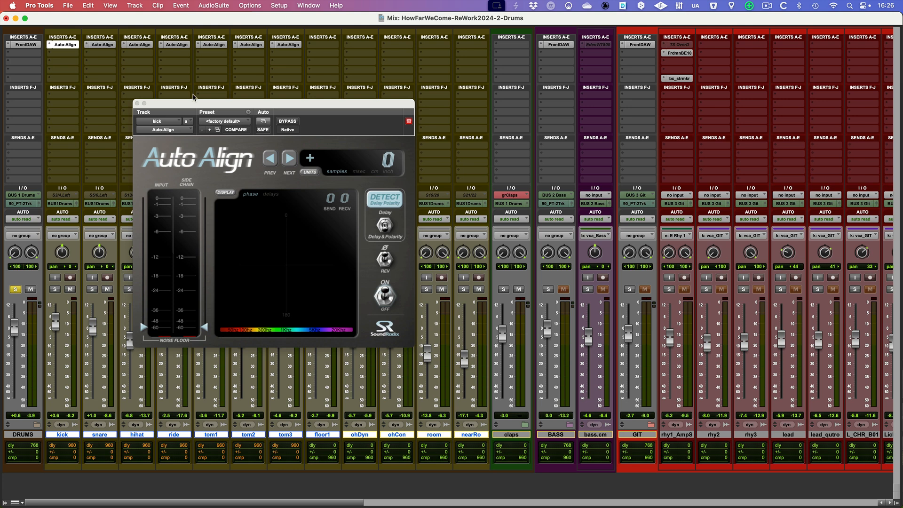
{"action": "left_click_drag", "start_coordinate": [197, 105], "coordinate": [222, 147]}
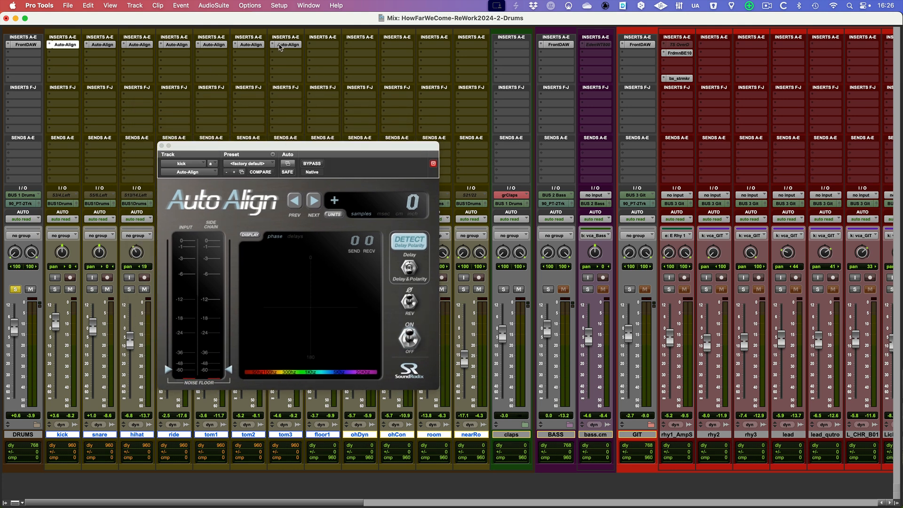
{"action": "left_click_drag", "start_coordinate": [290, 47], "coordinate": [366, 48]}
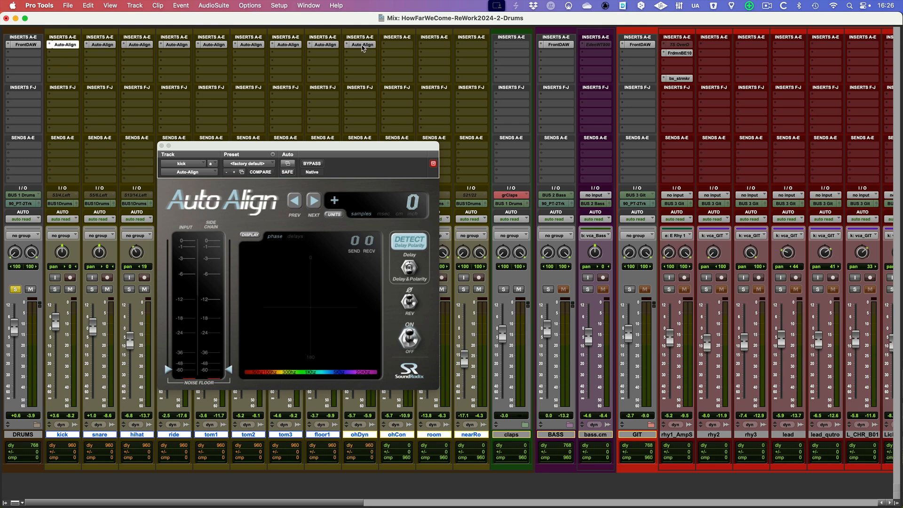
- Set a send channel in the snare's Auto-Align and receive channel 1 in the ohDyn's Auto-Align
{"action": "left_click", "coordinate": [363, 45]}
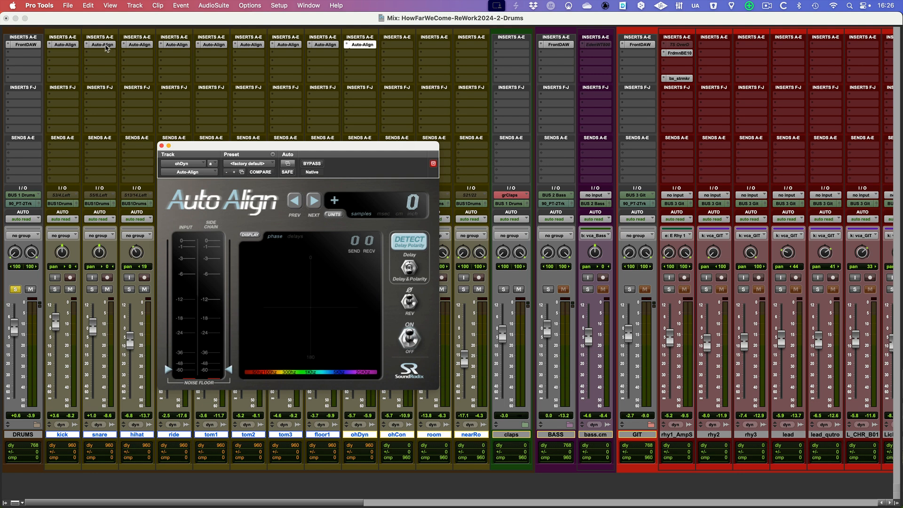
{"action": "left_click", "coordinate": [103, 45]}
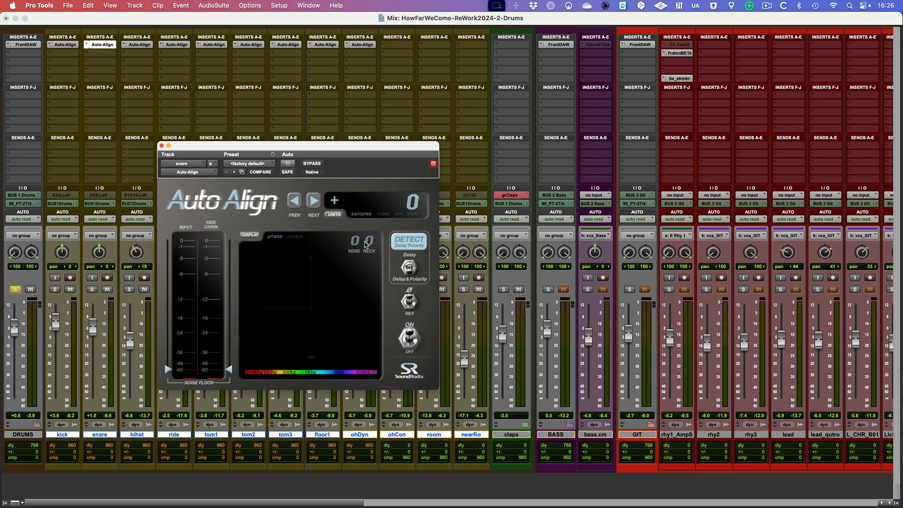
{"action": "left_click", "coordinate": [357, 245]}
{"action": "left_click", "coordinate": [364, 47]}
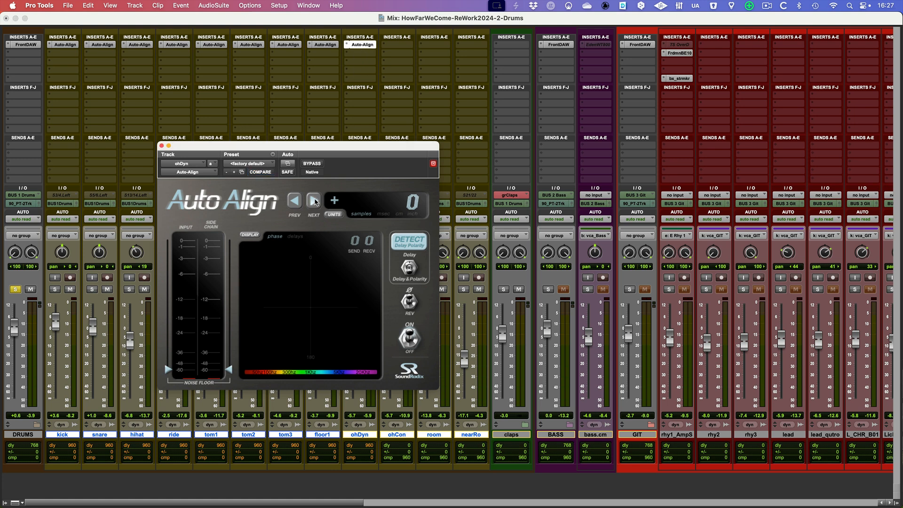
{"action": "left_click", "coordinate": [367, 242]}
- Detect the ohDyn delay against the side chain, and raise the input and side-chain noise floor thresholds
{"action": "left_click", "coordinate": [401, 247]}
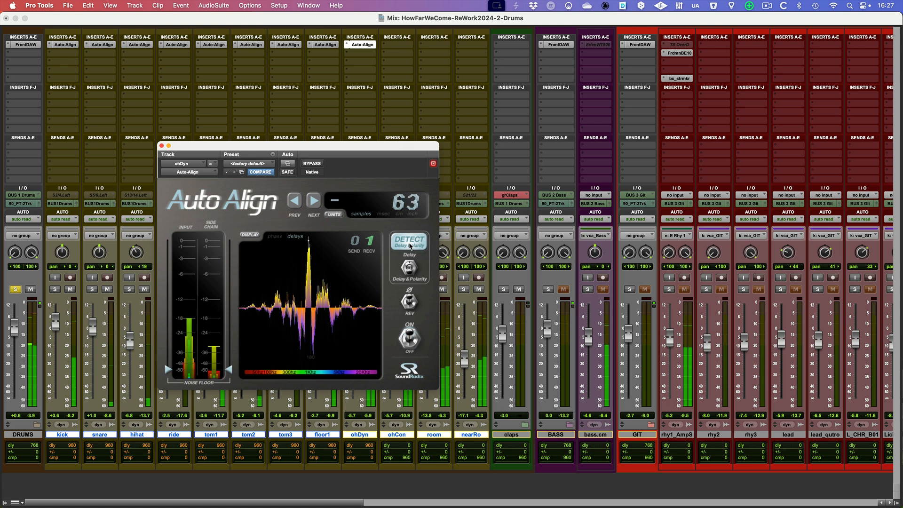
{"action": "left_click", "coordinate": [410, 246]}
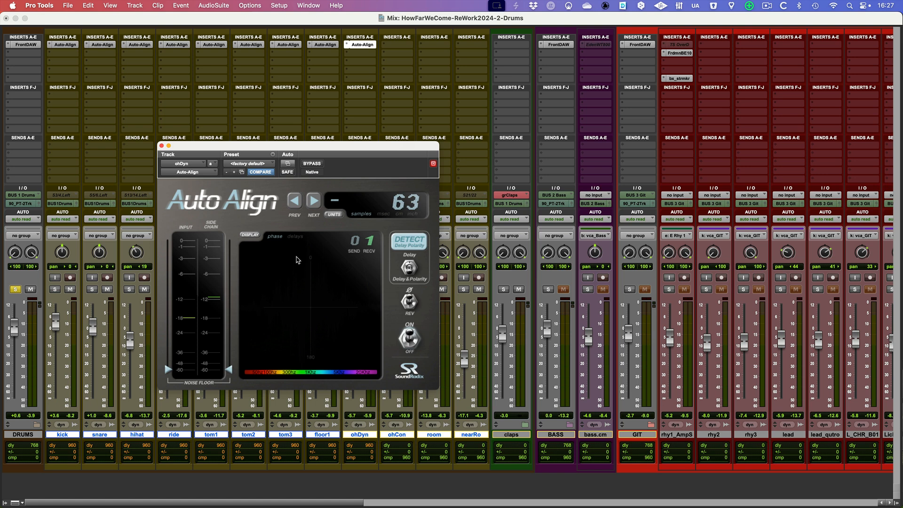
{"action": "left_click_drag", "start_coordinate": [169, 369], "coordinate": [172, 340]}
{"action": "left_click_drag", "start_coordinate": [229, 370], "coordinate": [228, 346]}
- Close the Auto-Align plug-in and remove its inserts from all selected drum tracks
{"action": "left_click", "coordinate": [162, 145]}
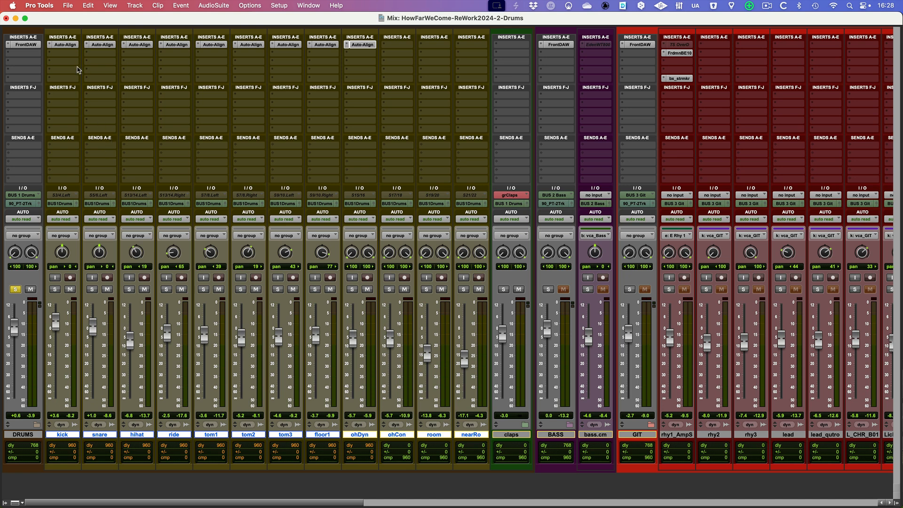
{"action": "left_click", "coordinate": [50, 45]}
{"action": "left_click", "coordinate": [66, 33]}
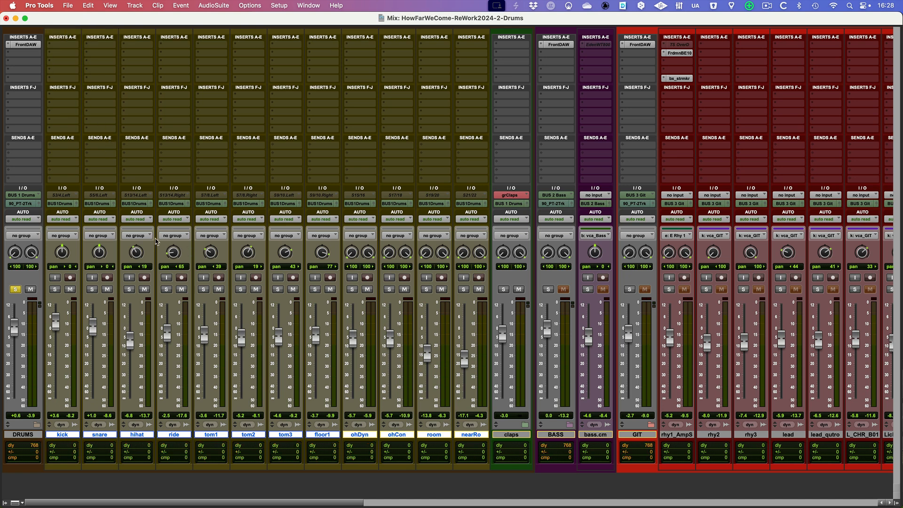
- Assign Auto-Align 2 to all selected drum tracks in the Edit window and reduce their track heights
{"action": "key", "text": "super+equal"}
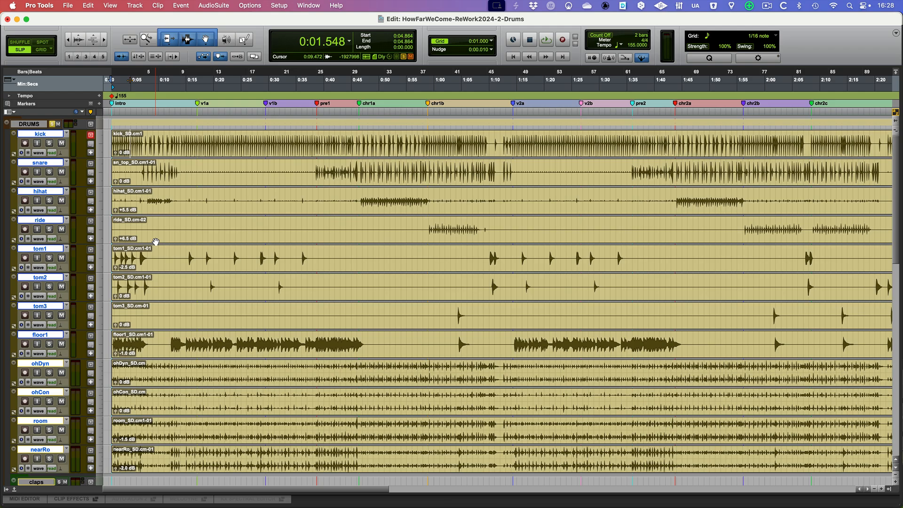
{"action": "left_click", "coordinate": [65, 155]}
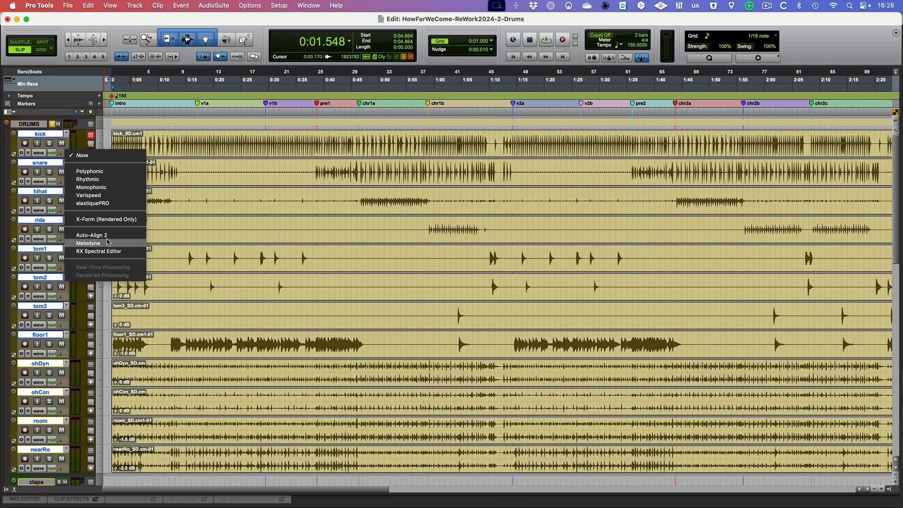
{"action": "left_click", "coordinate": [92, 236]}
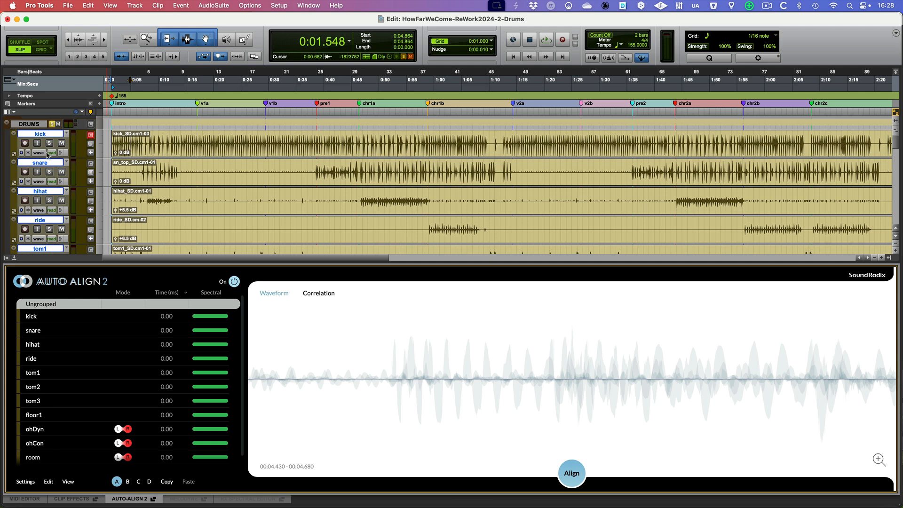
{"action": "left_click_drag", "start_coordinate": [45, 158], "coordinate": [45, 143]}
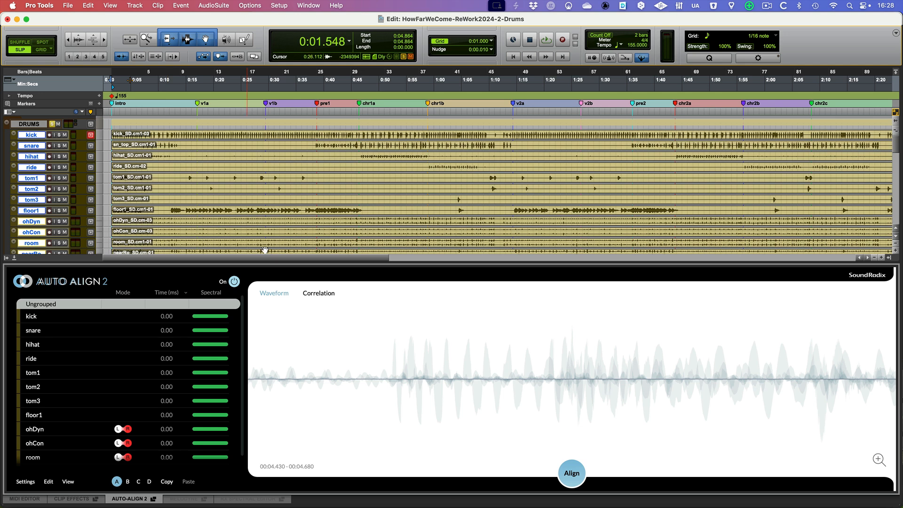
- Align the drum tracks in Auto-Align 2 and review the time offsets from kick to nearRo
{"action": "left_click", "coordinate": [576, 477]}
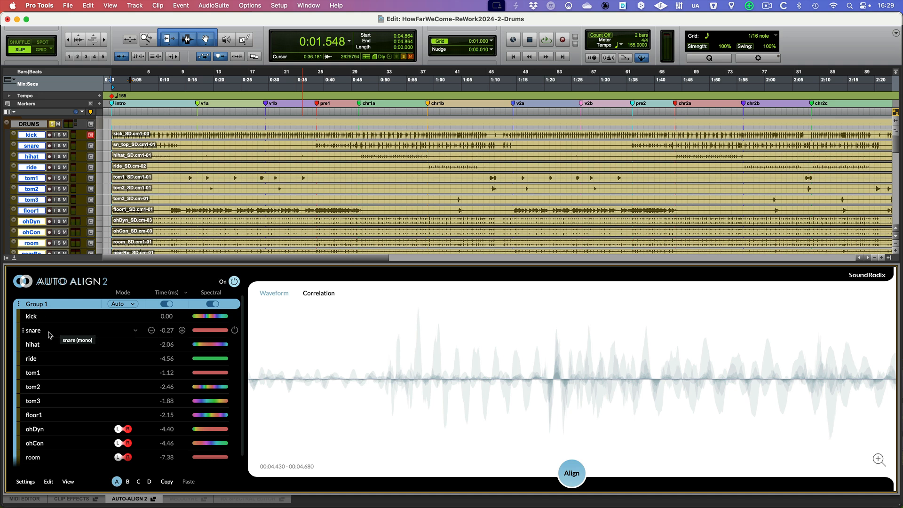
{"action": "scroll", "coordinate": [49, 333], "scroll_direction": "down", "scroll_amount": 1}
{"action": "scroll", "coordinate": [50, 358], "scroll_direction": "up", "scroll_amount": 1}
{"action": "scroll", "coordinate": [55, 411], "scroll_direction": "down", "scroll_amount": 1}
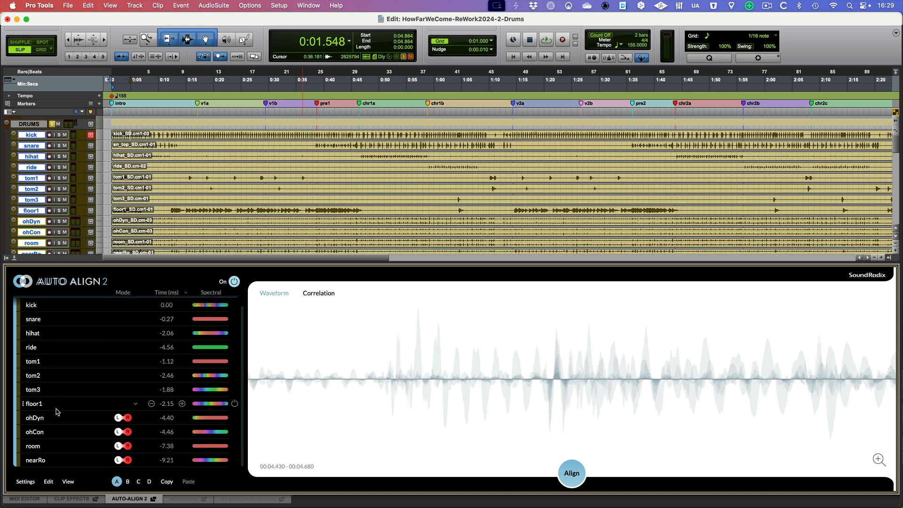
{"action": "scroll", "coordinate": [55, 353], "scroll_direction": "up", "scroll_amount": 1}
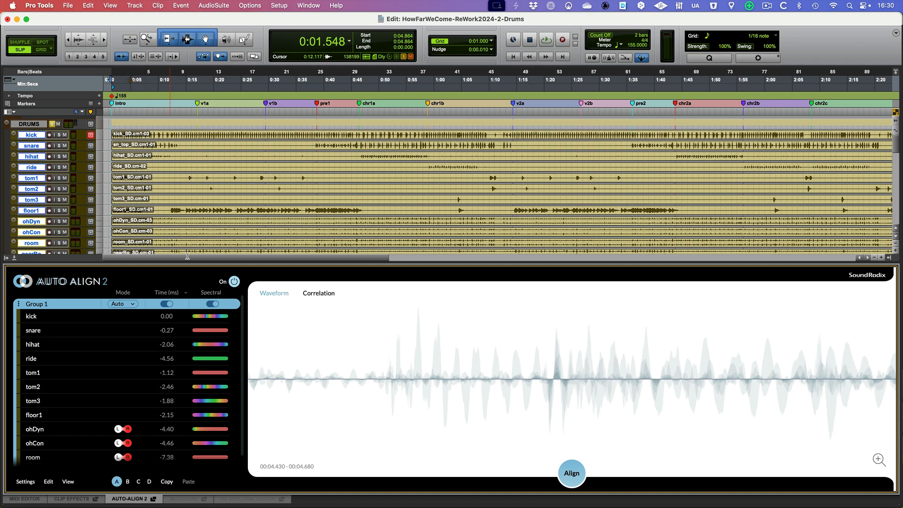
- Switch Auto-Align 2 off and play the drums with the Waveform view showing
{"action": "left_click", "coordinate": [235, 282]}
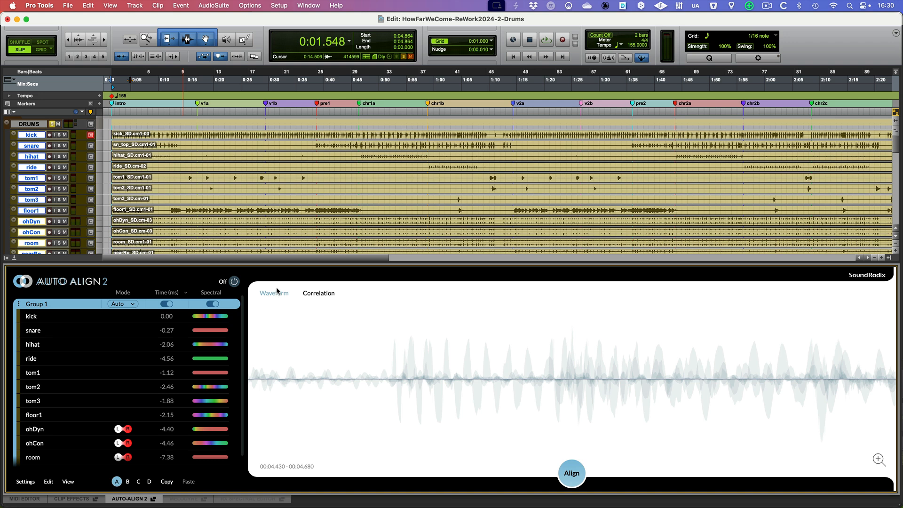
{"action": "key", "text": "space"}
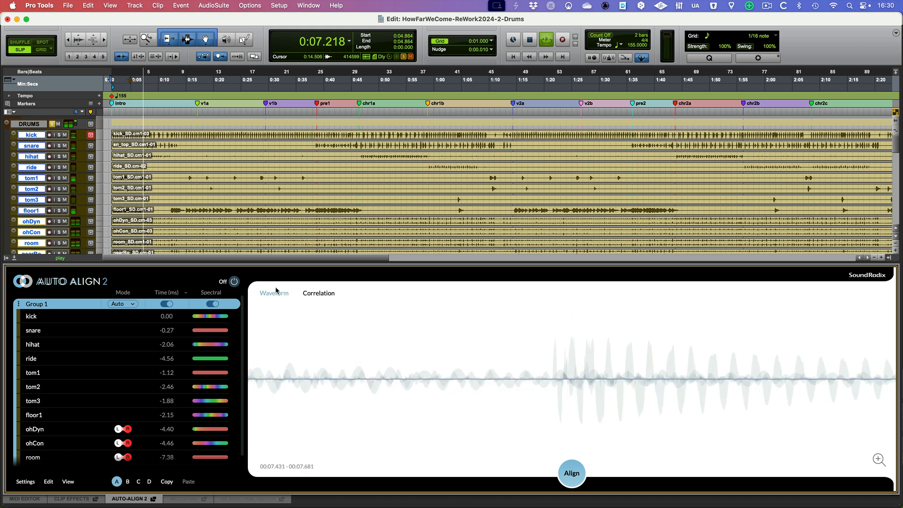
{"action": "key", "text": "space"}
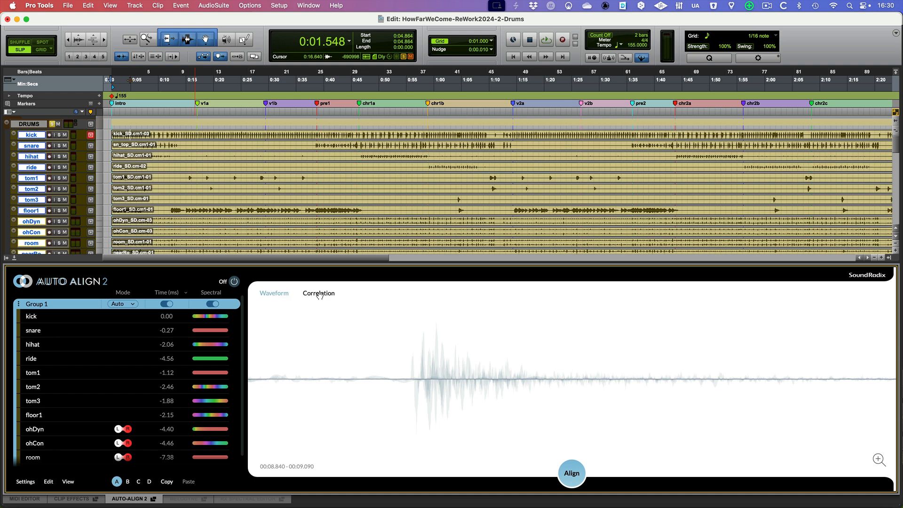
- Switch the Auto-Align 2 display to Correlation and play the drums from the intro
{"action": "left_click", "coordinate": [320, 294]}
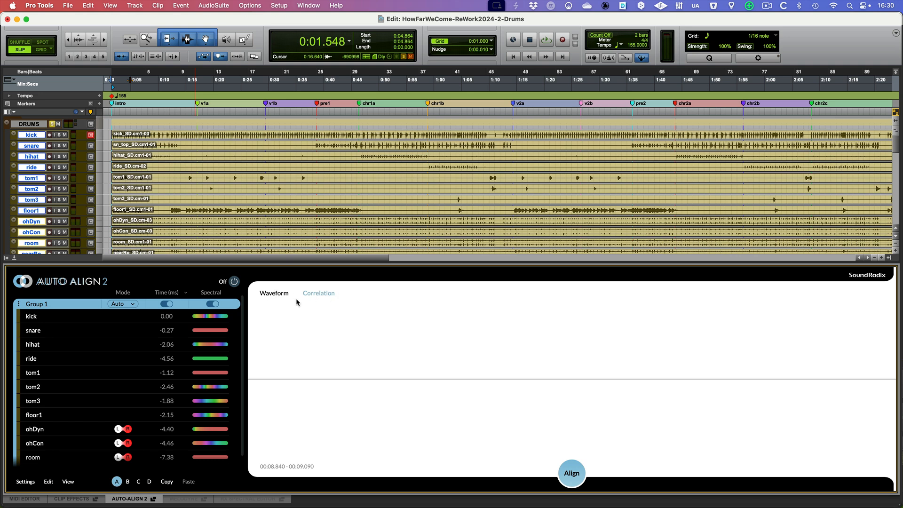
{"action": "key", "text": "space"}
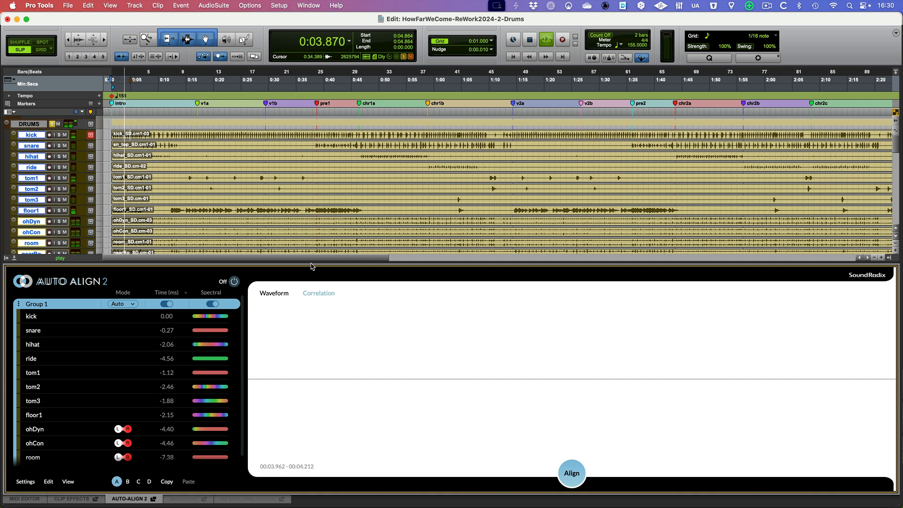
{"action": "key", "text": "space"}
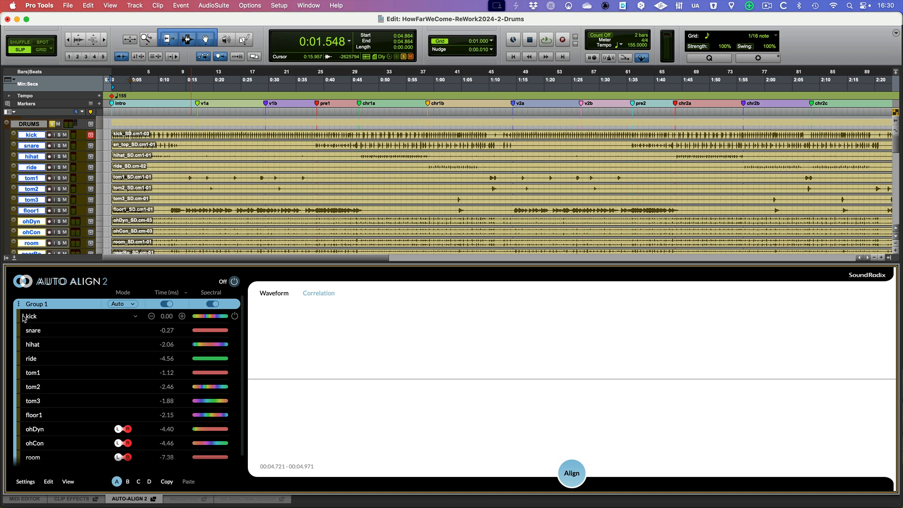
{"action": "left_click", "coordinate": [24, 317]}
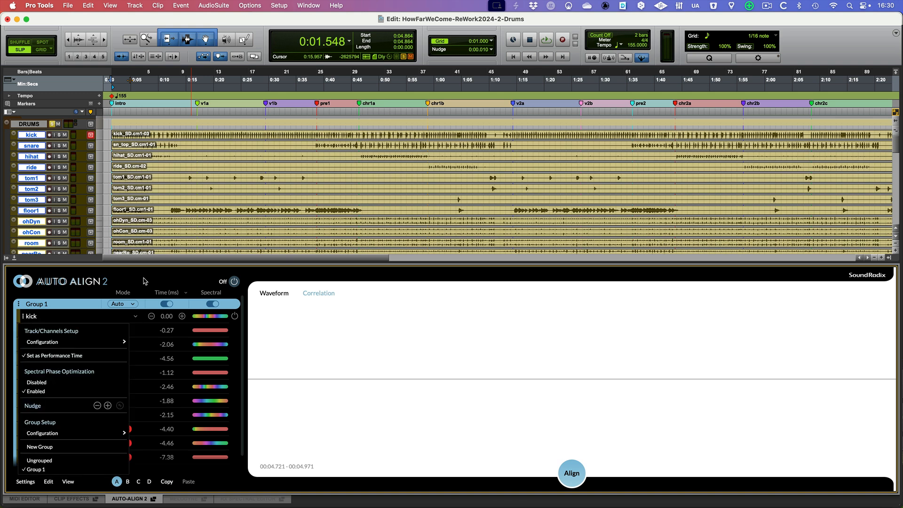
{"action": "left_click", "coordinate": [147, 283]}
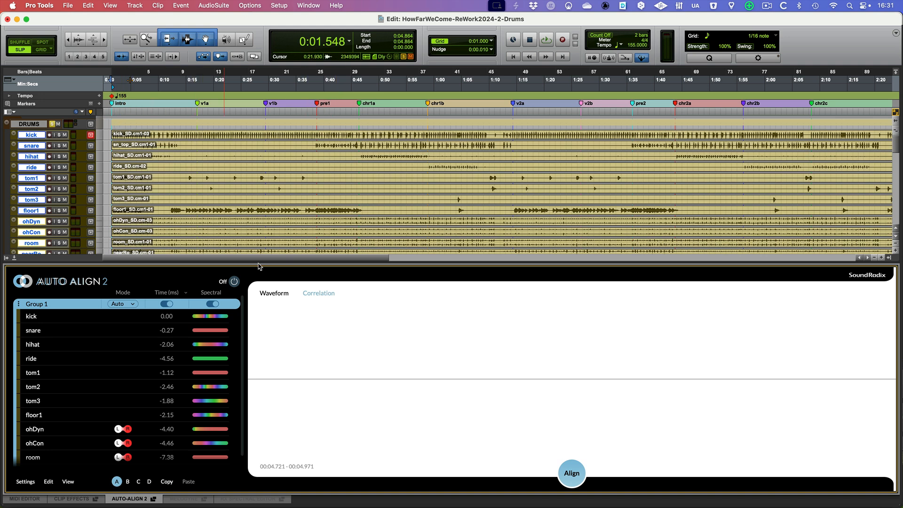
- Play the drums from the intro, switching Auto-Align 2 on and off to compare, and stop with it on
{"action": "key", "text": "space"}
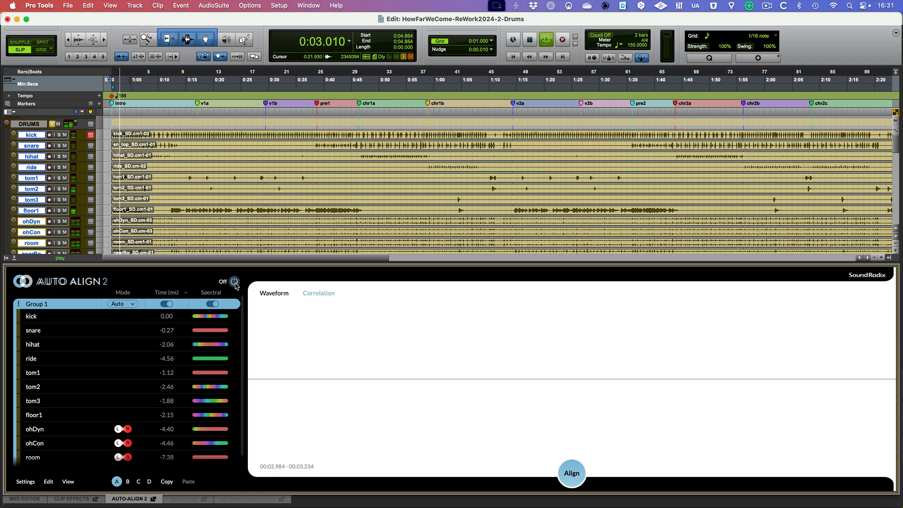
{"action": "left_click", "coordinate": [234, 282]}
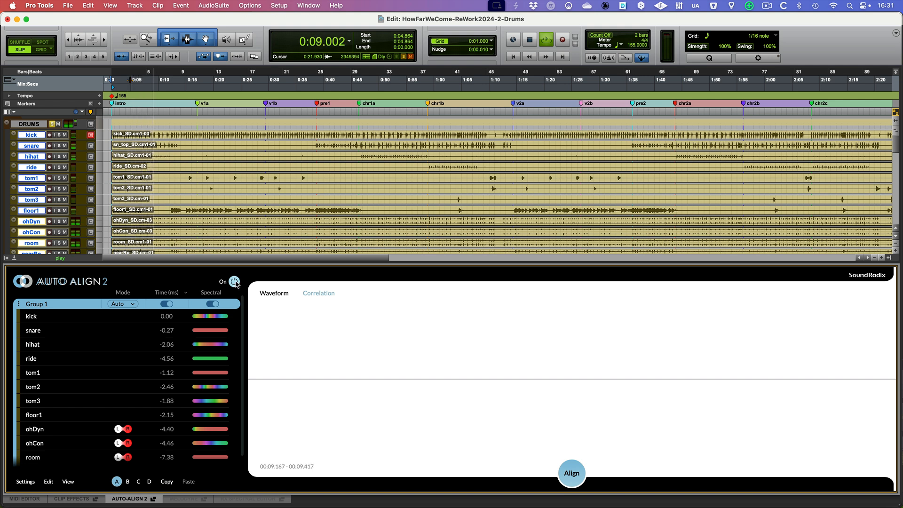
{"action": "left_click", "coordinate": [235, 282]}
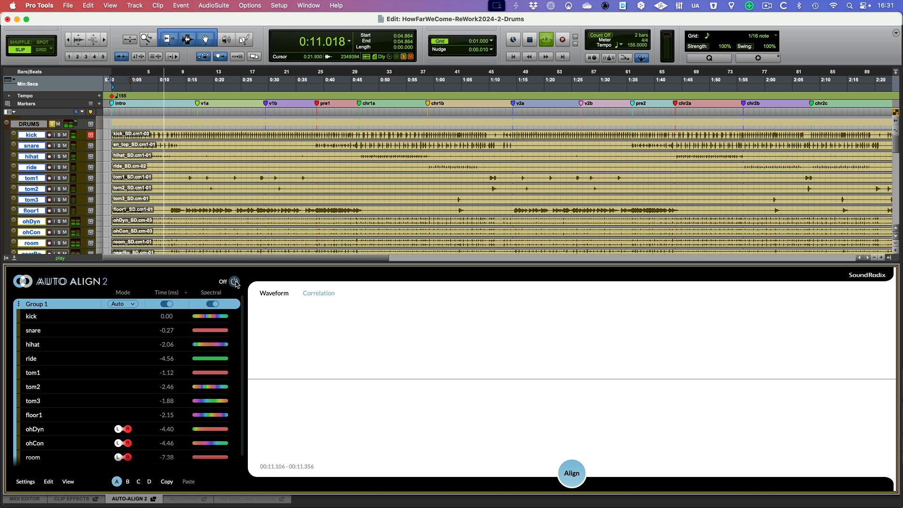
{"action": "left_click", "coordinate": [235, 282]}
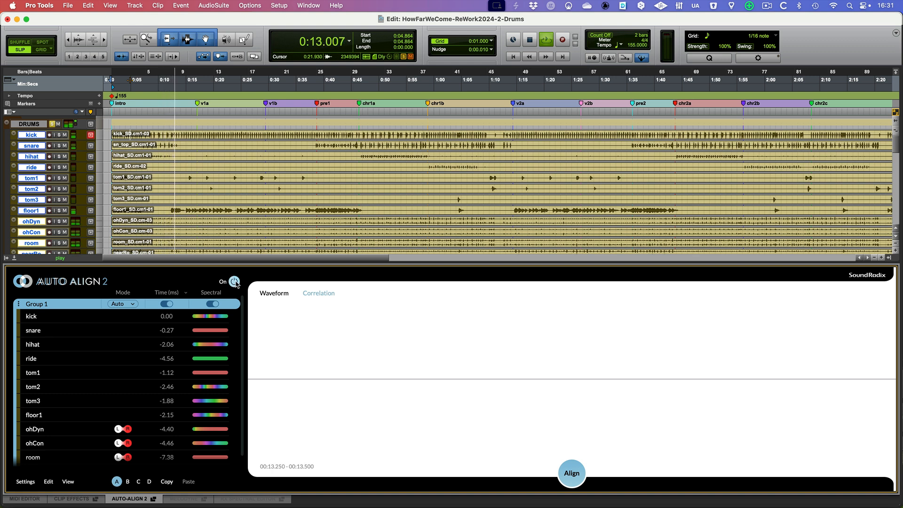
{"action": "key", "text": "space"}
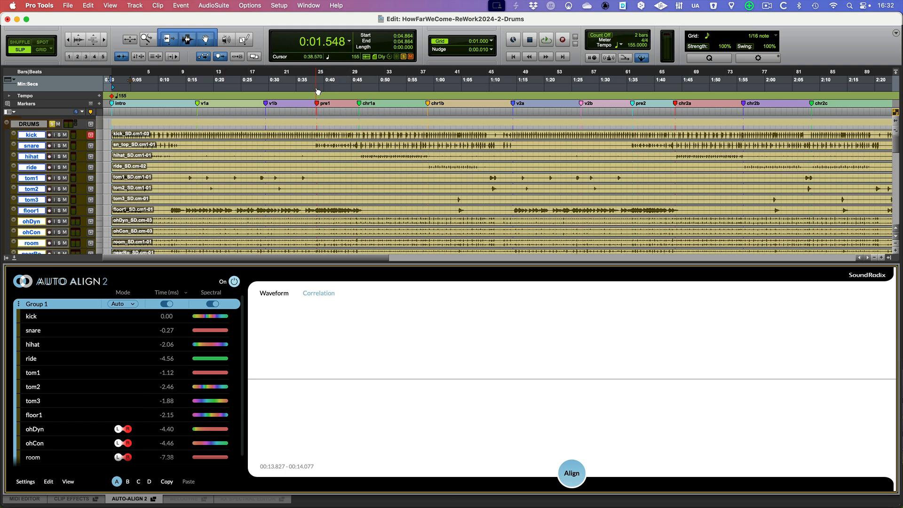
- Play the drums from just before chr1a, starting with Auto-Align 2 off and toggling it to compare, and stop with it on
{"action": "left_click", "coordinate": [357, 92]}
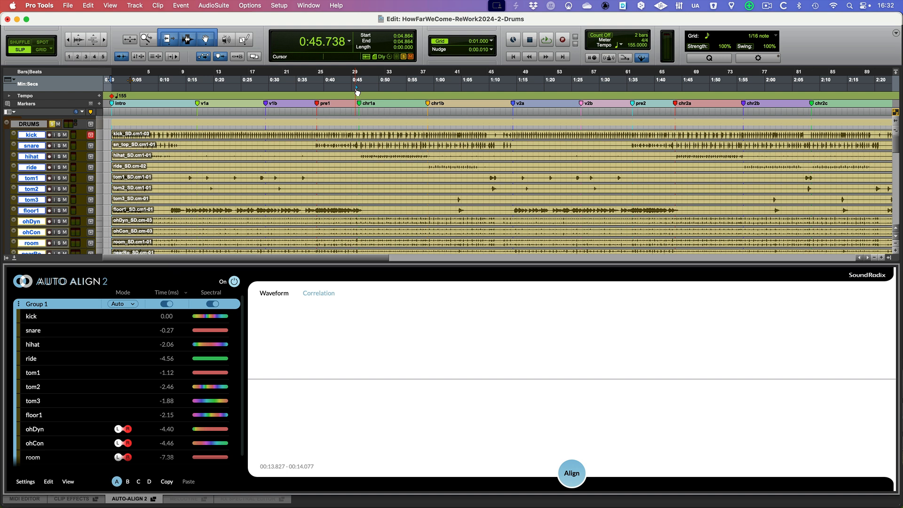
{"action": "left_click", "coordinate": [234, 281]}
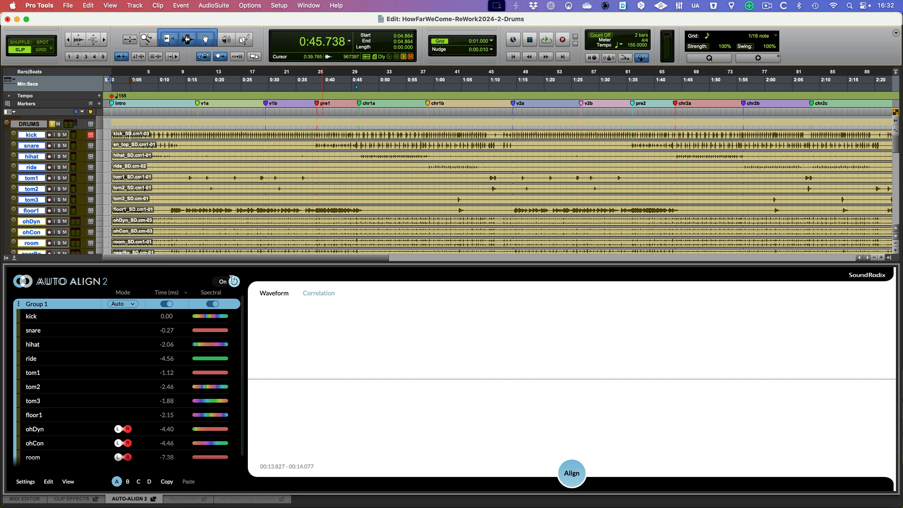
{"action": "key", "text": "space"}
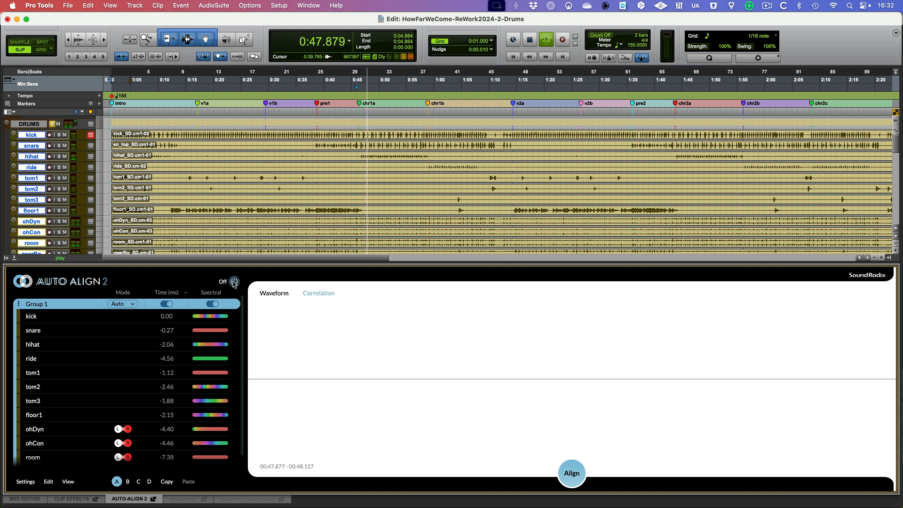
{"action": "left_click", "coordinate": [234, 282]}
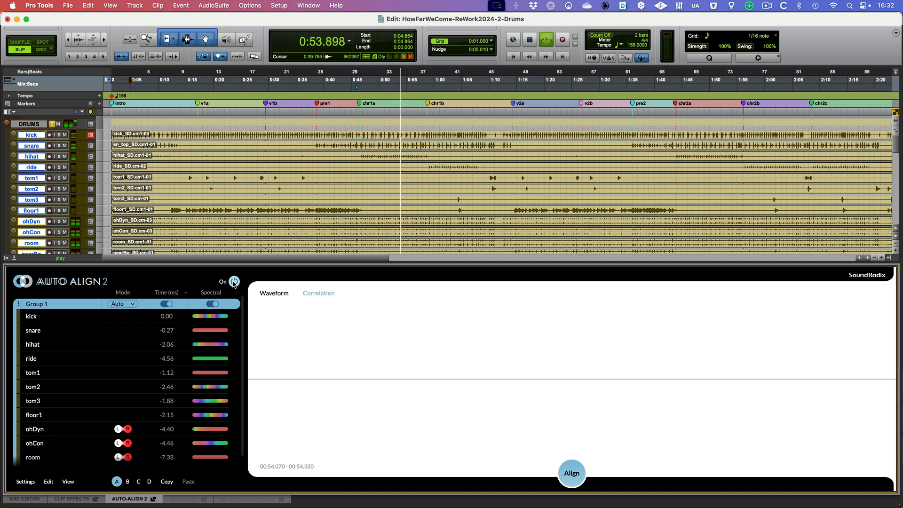
{"action": "left_click", "coordinate": [235, 282]}
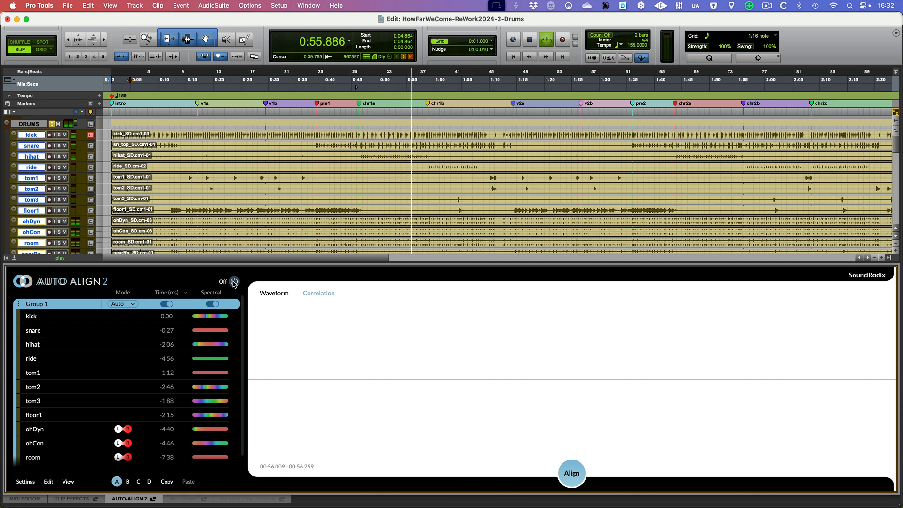
{"action": "left_click", "coordinate": [235, 283]}
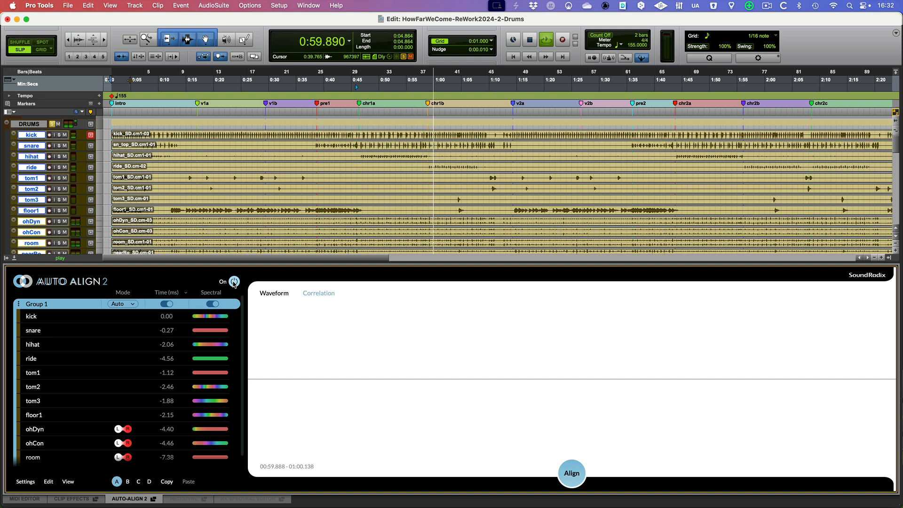
{"action": "key", "text": "space"}
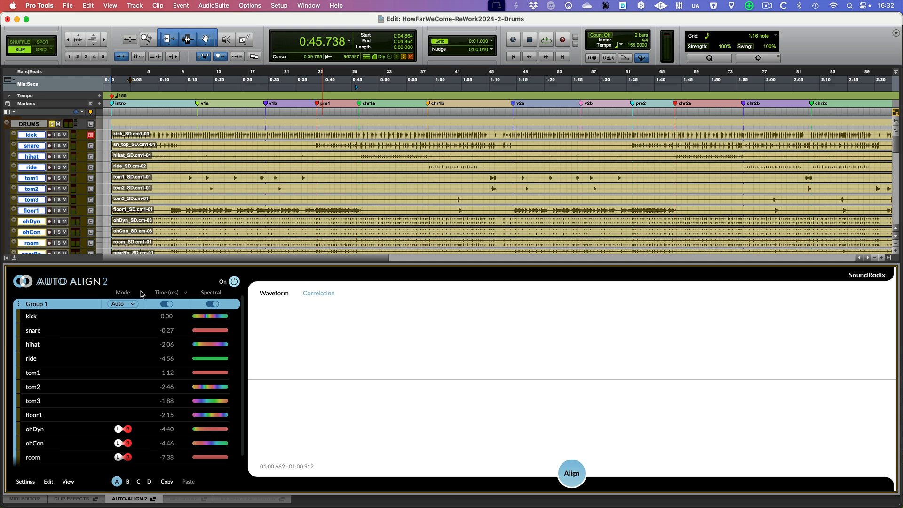
{"action": "mouse_move", "coordinate": [64, 333]}
{"action": "left_click", "coordinate": [43, 333]}
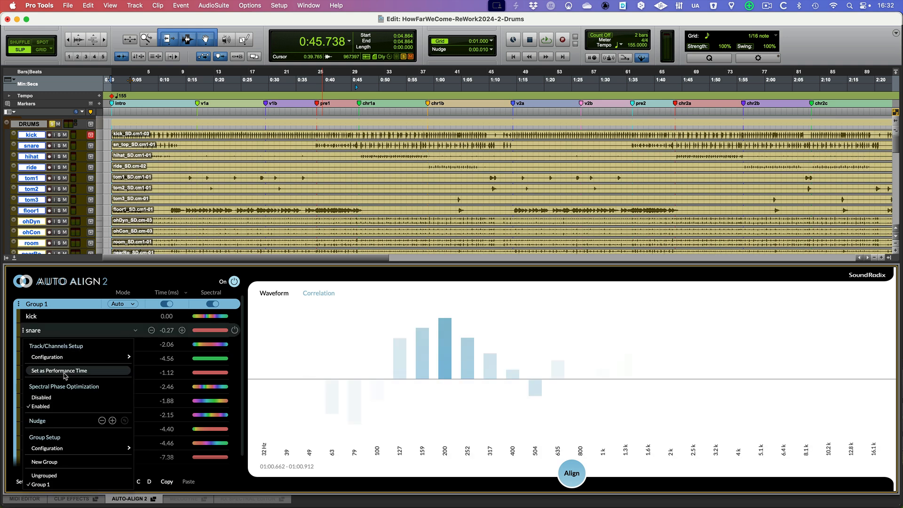
{"action": "left_click", "coordinate": [144, 278]}
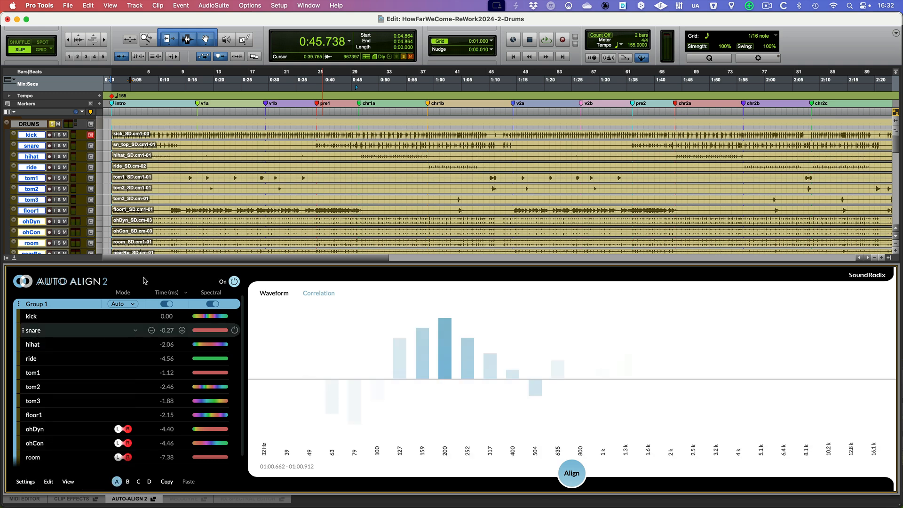
- Copy the alignment from slot A to slot B and set the snare as the performance time in B
{"action": "left_click", "coordinate": [167, 482]}
{"action": "left_click", "coordinate": [128, 482]}
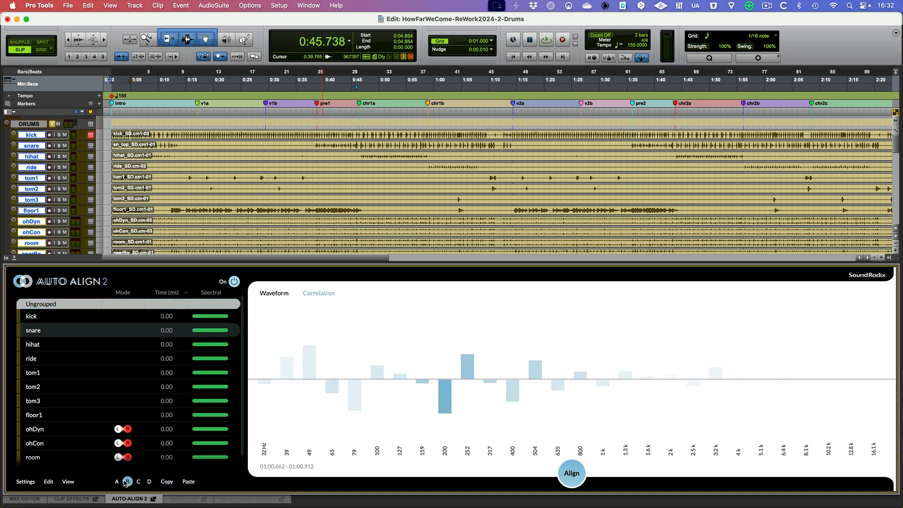
{"action": "left_click", "coordinate": [190, 483]}
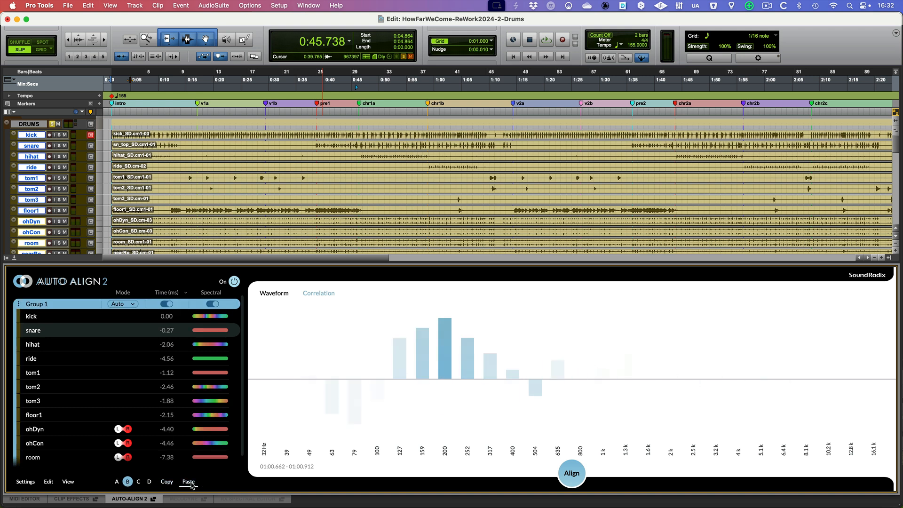
{"action": "right_click", "coordinate": [23, 331]}
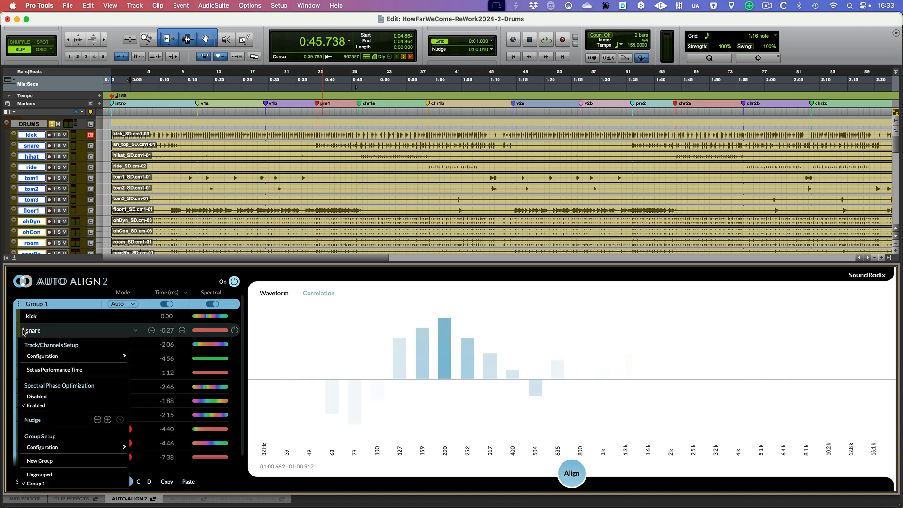
{"action": "left_click", "coordinate": [57, 371]}
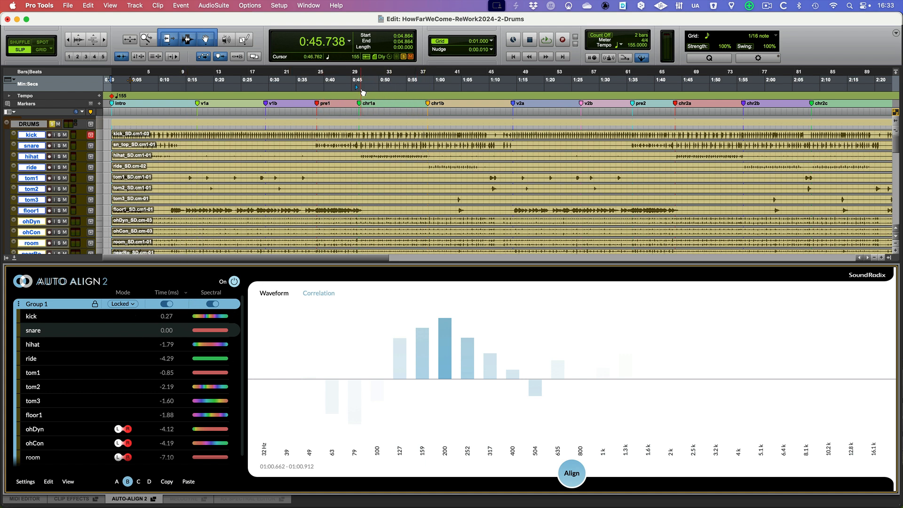
- Play the drums from just before chr1a, alternating between alignment slots A and B to compare them
{"action": "left_click", "coordinate": [116, 482]}
{"action": "key", "text": "space"}
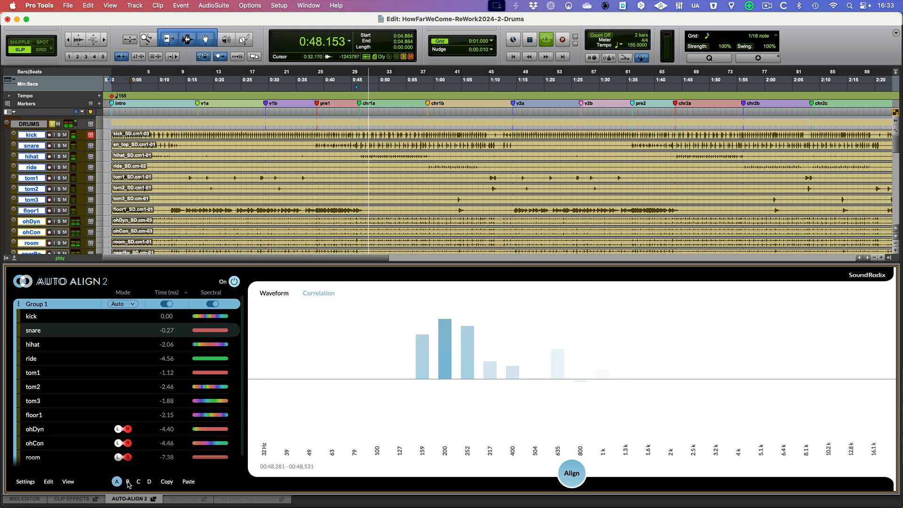
{"action": "left_click", "coordinate": [127, 481]}
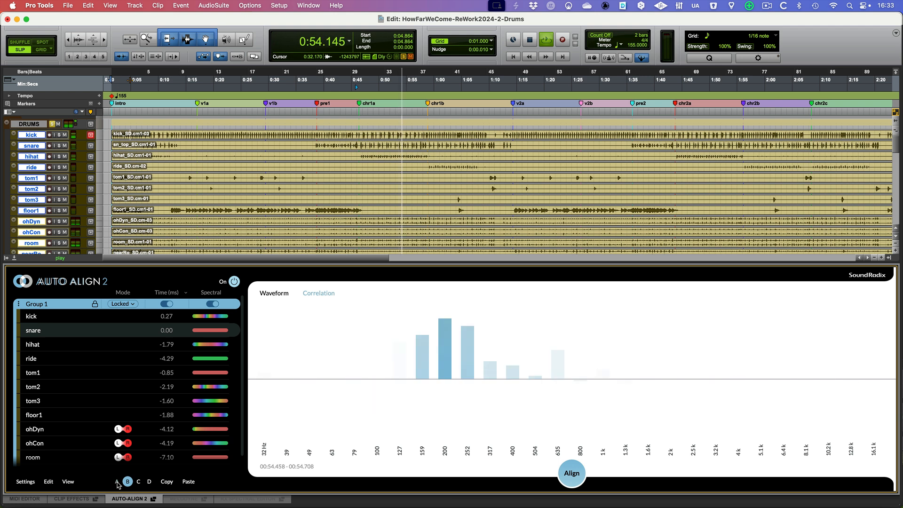
{"action": "left_click", "coordinate": [117, 482]}
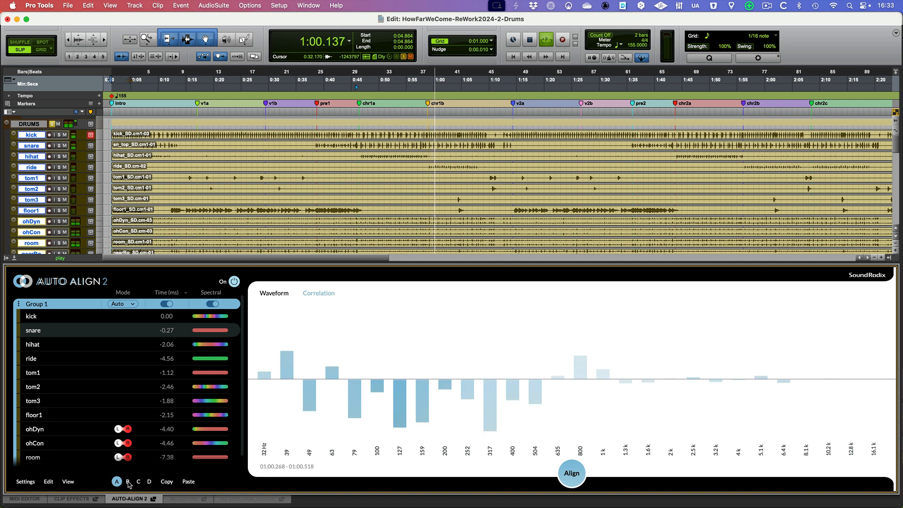
{"action": "left_click", "coordinate": [128, 482]}
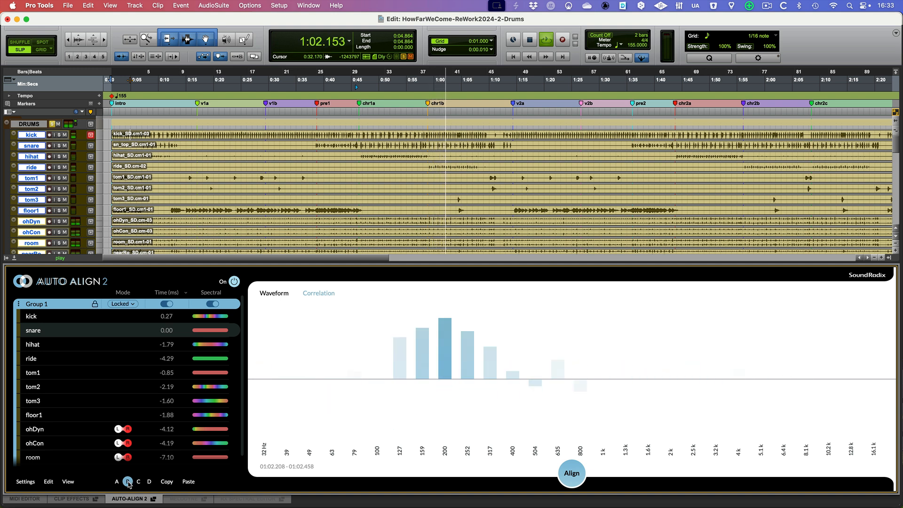
{"action": "key", "text": "space"}
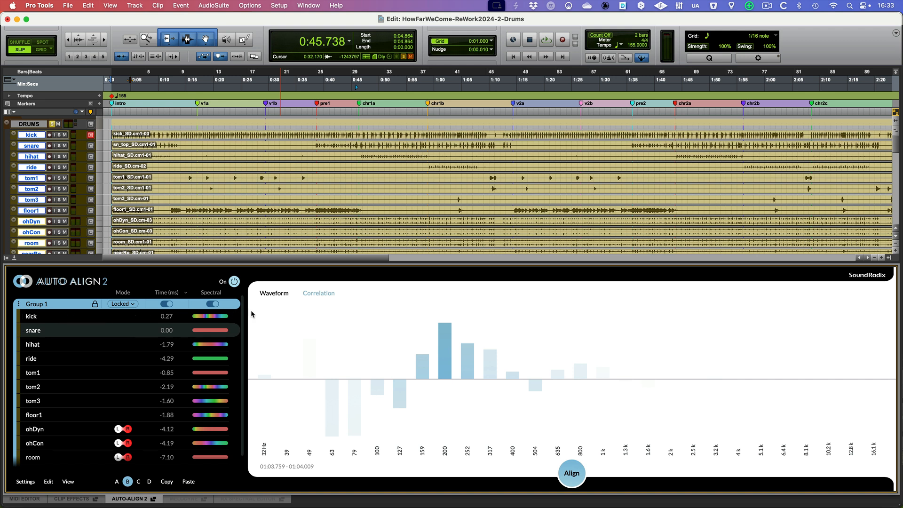
- Play the same section starting on the unaligned slot C, and compare it with slots A and B
{"action": "left_click", "coordinate": [139, 480]}
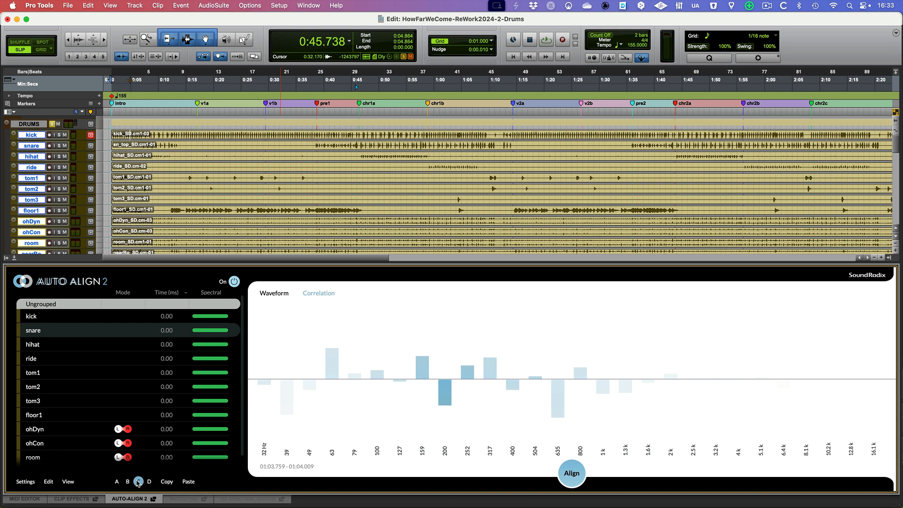
{"action": "key", "text": "space"}
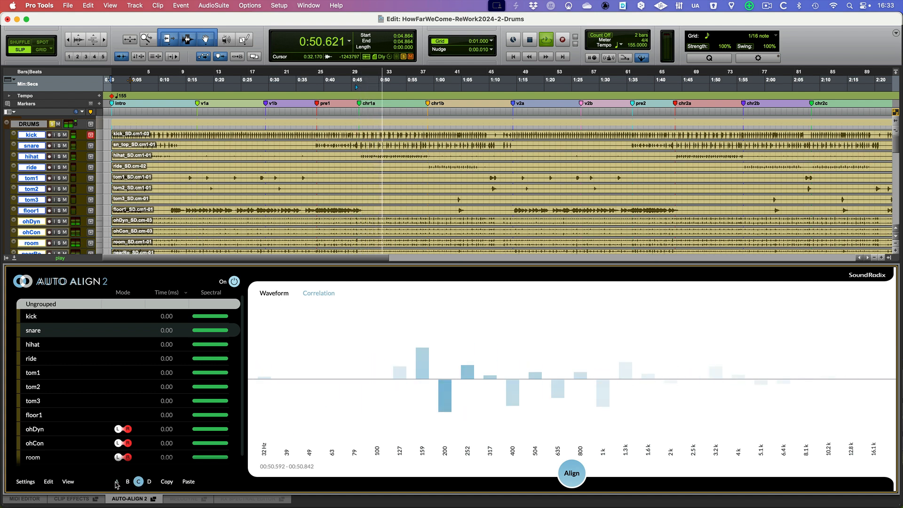
{"action": "left_click", "coordinate": [116, 482]}
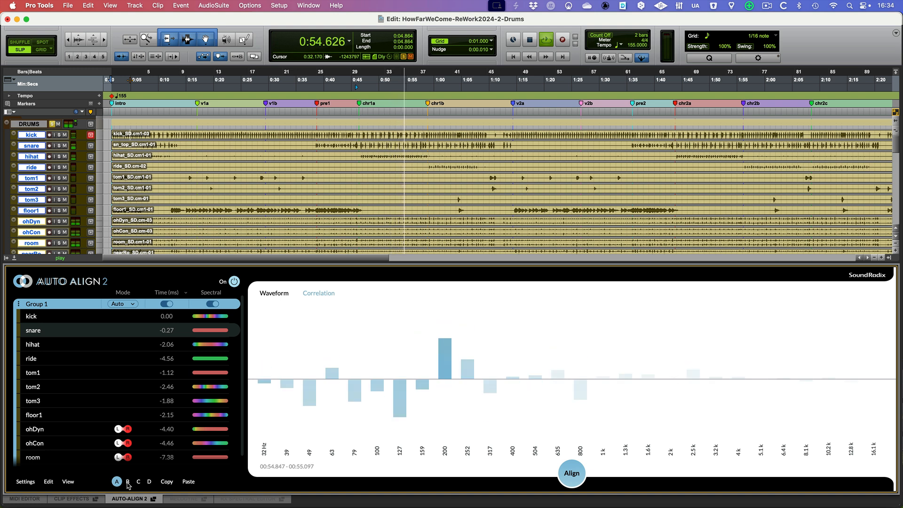
{"action": "left_click", "coordinate": [127, 482]}
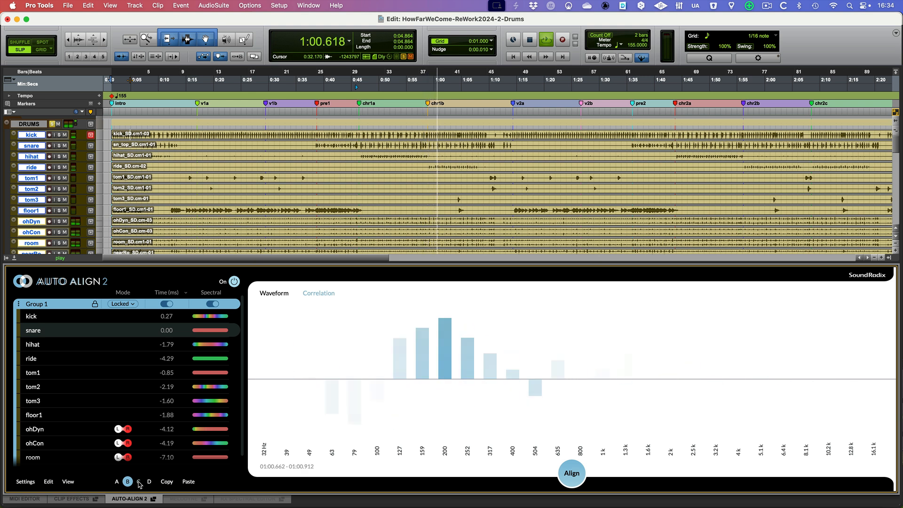
{"action": "left_click", "coordinate": [139, 482]}
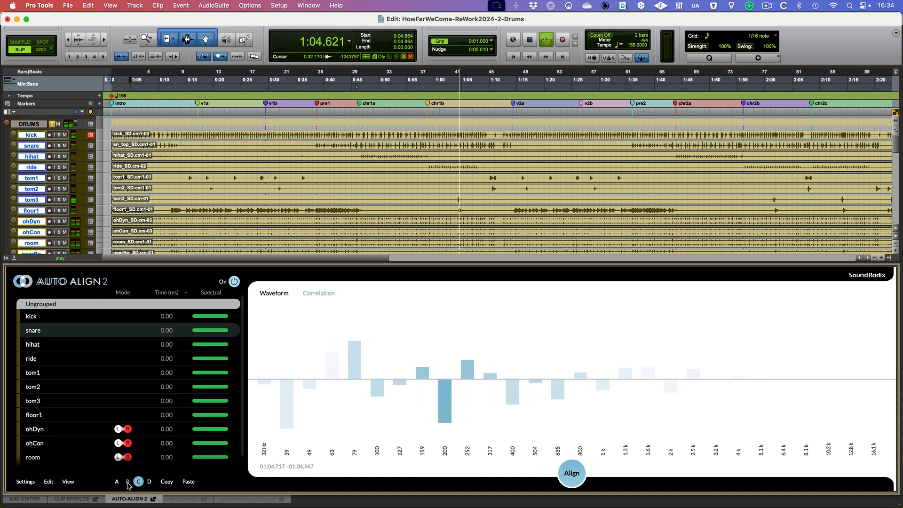
{"action": "left_click", "coordinate": [127, 482]}
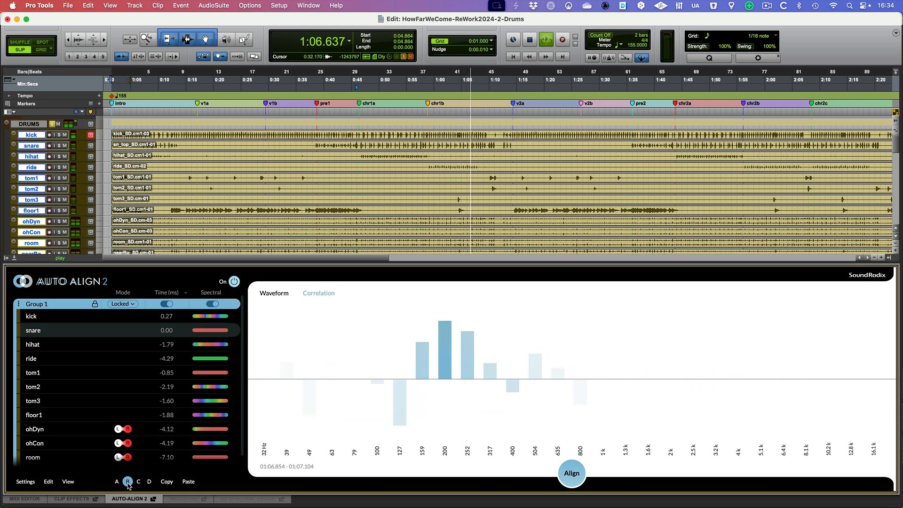
{"action": "key", "text": "space"}
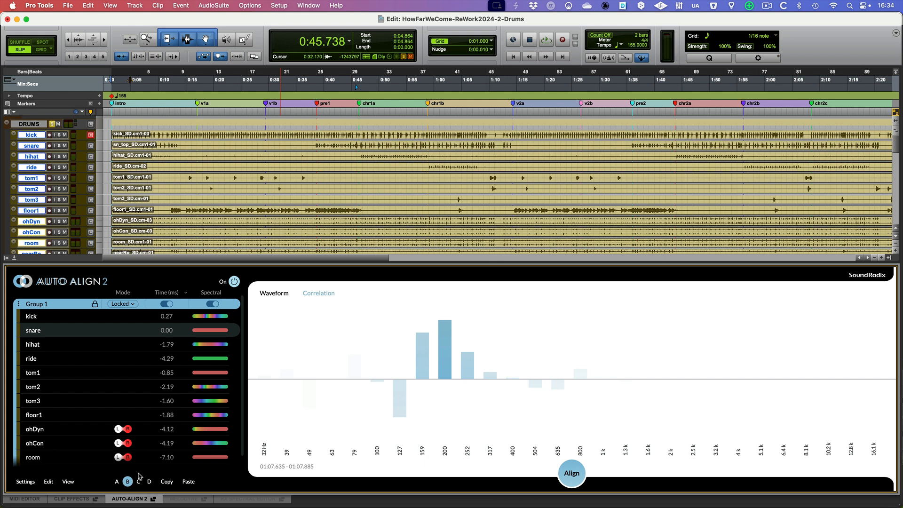
- Copy the snare-referenced alignment from slot B to slot C
{"action": "scroll", "coordinate": [134, 434], "scroll_direction": "down", "scroll_amount": 1}
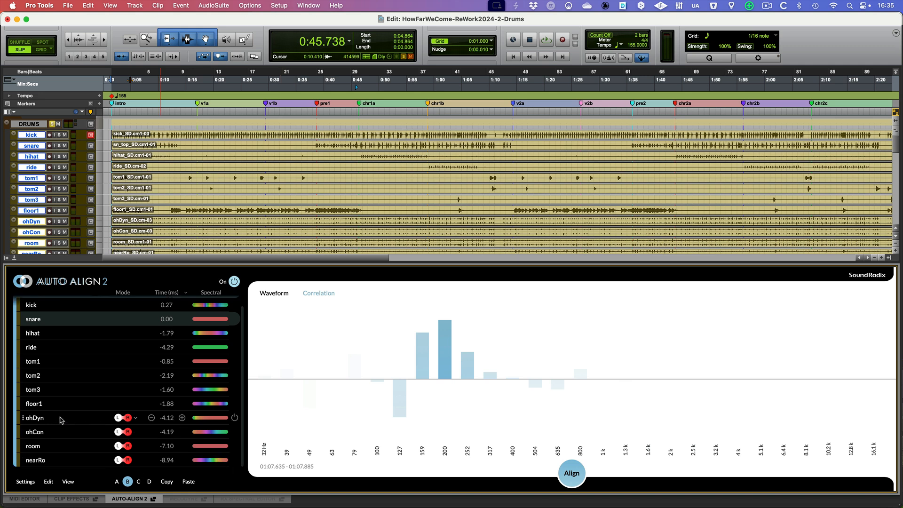
{"action": "left_click", "coordinate": [25, 418]}
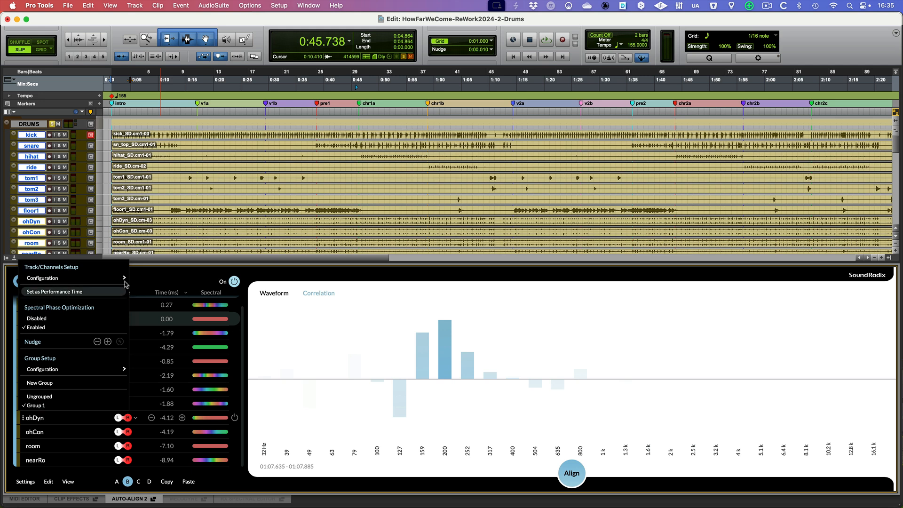
{"action": "left_click", "coordinate": [159, 275]}
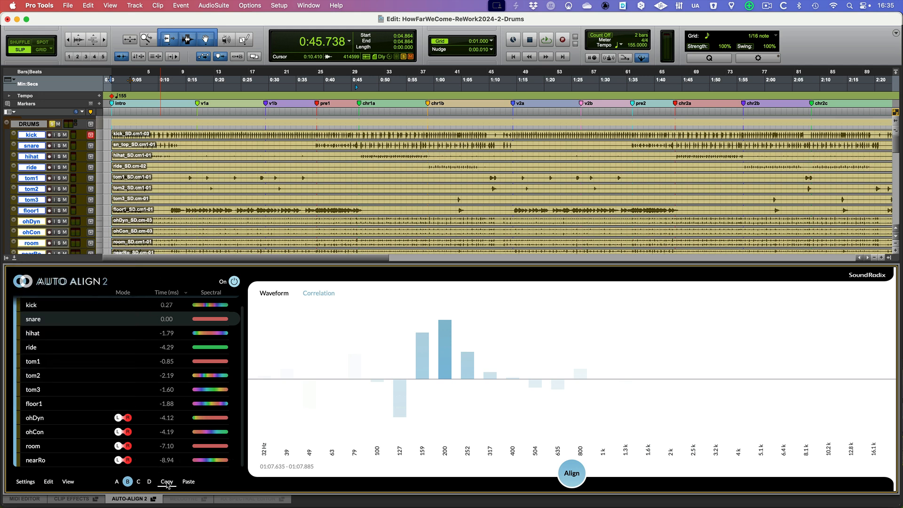
{"action": "left_click", "coordinate": [138, 481]}
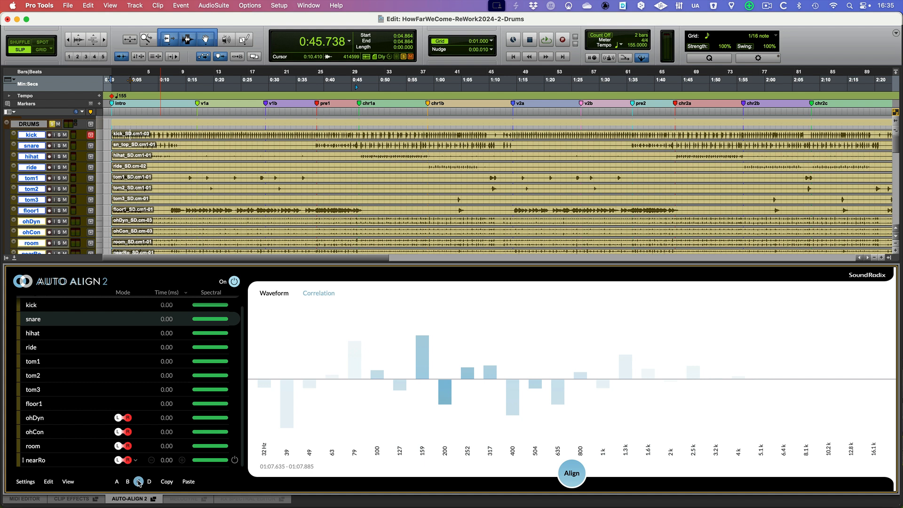
{"action": "left_click", "coordinate": [188, 482]}
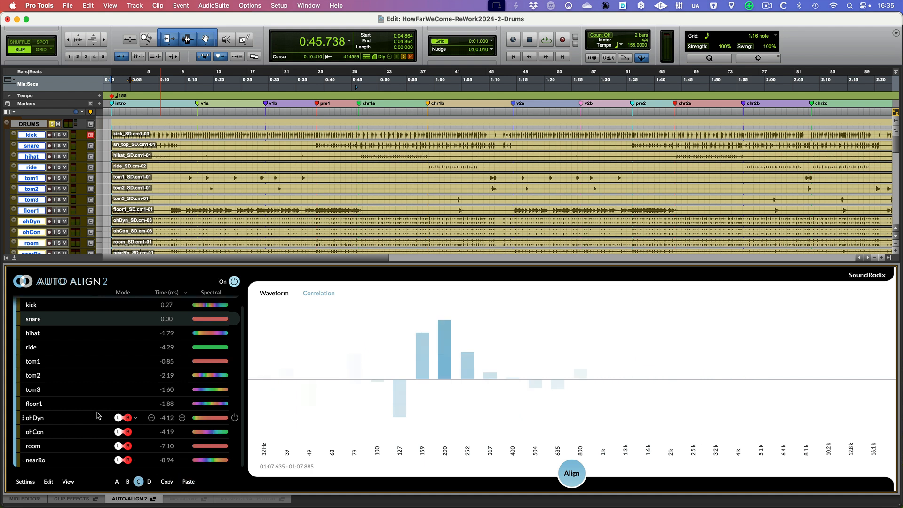
- Set ohDyn as the performance time in slot C, and play the drums comparing unaligned slot D with slots C, A and B
{"action": "left_click", "coordinate": [26, 417]}
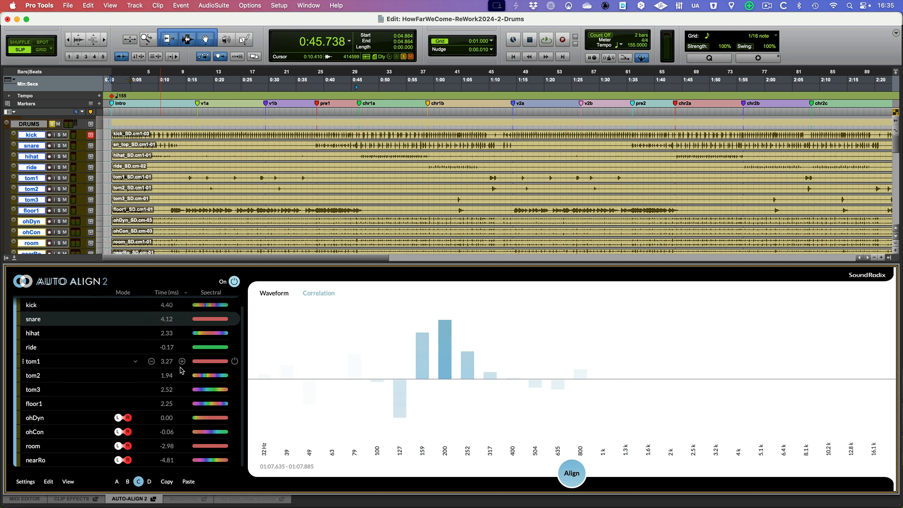
{"action": "left_click", "coordinate": [149, 481]}
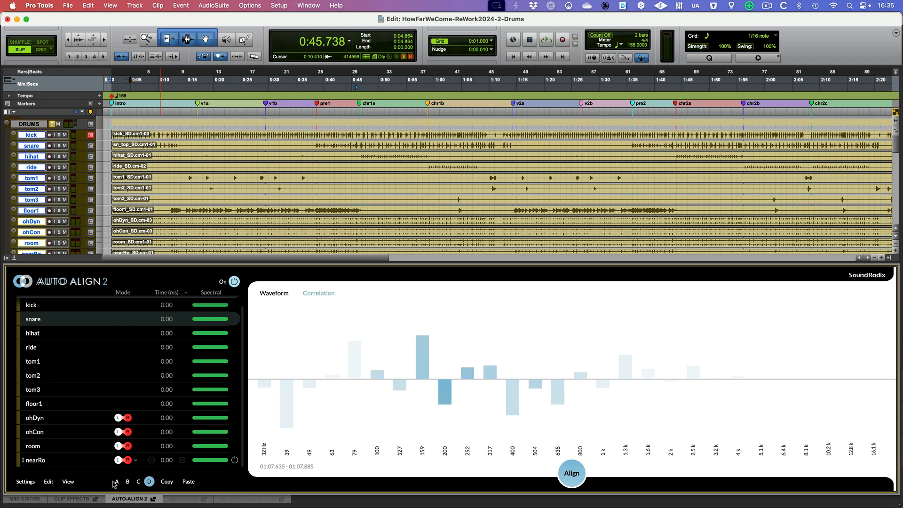
{"action": "key", "text": "space"}
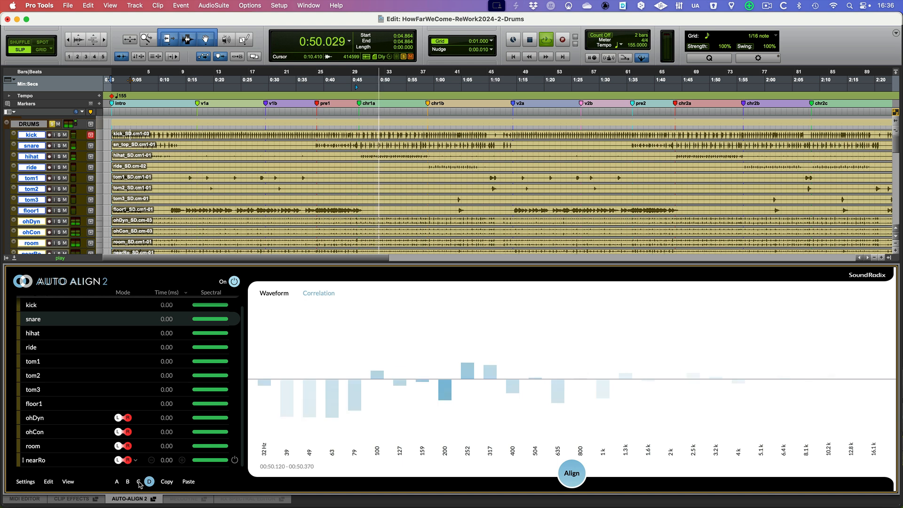
{"action": "left_click", "coordinate": [139, 482]}
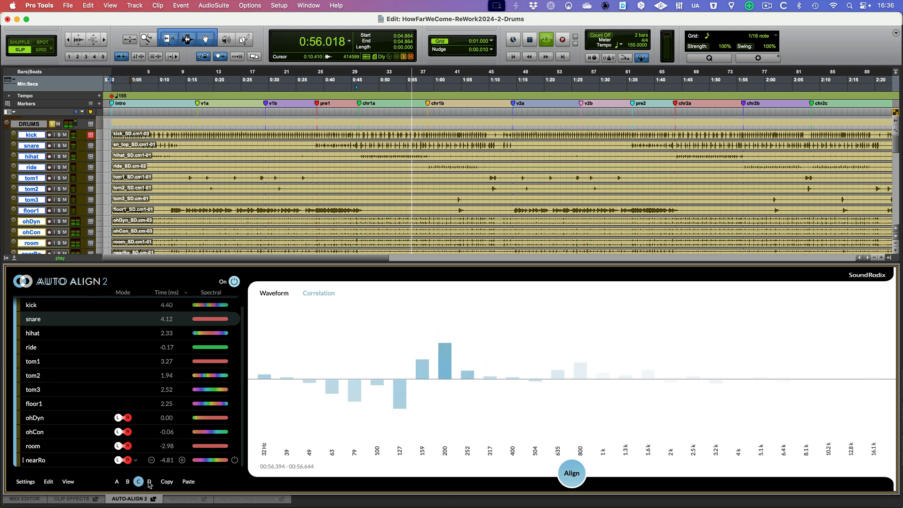
{"action": "left_click", "coordinate": [117, 482]}
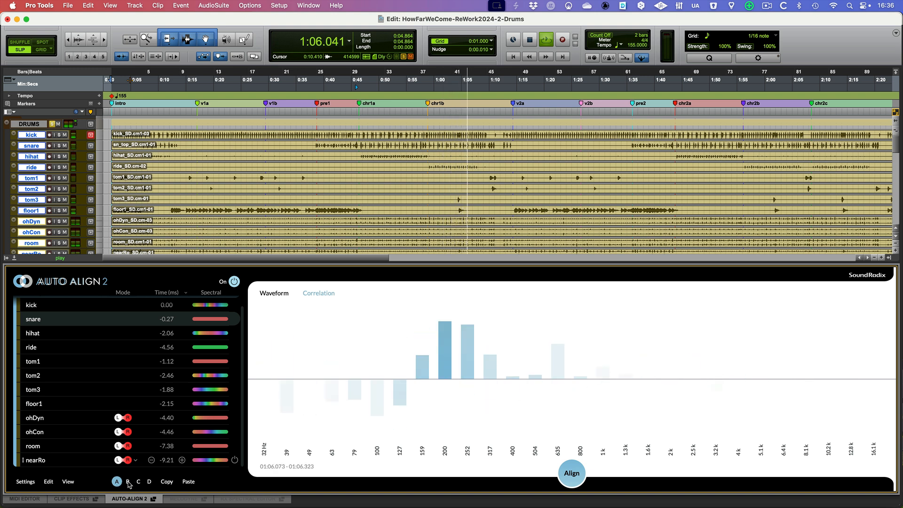
{"action": "left_click", "coordinate": [129, 484]}
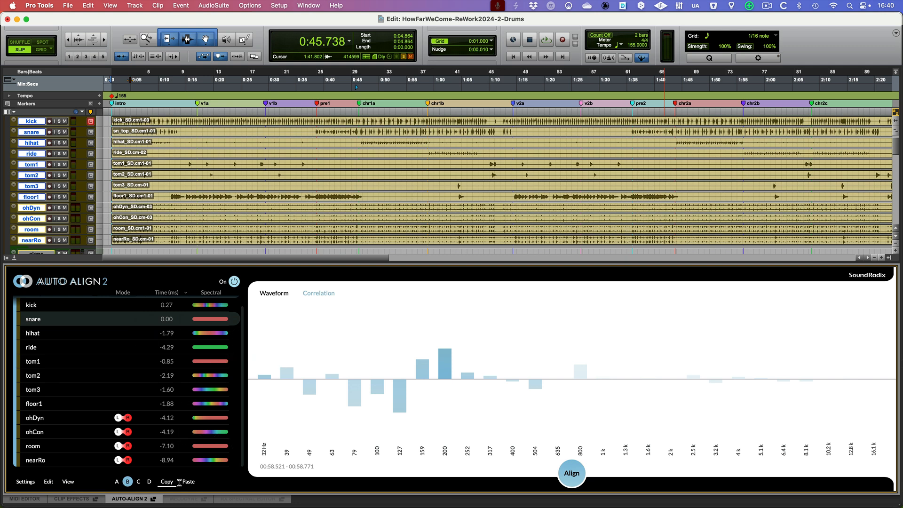
- Copy the kick-referenced alignment from slot A to slot D
{"action": "left_click", "coordinate": [116, 481]}
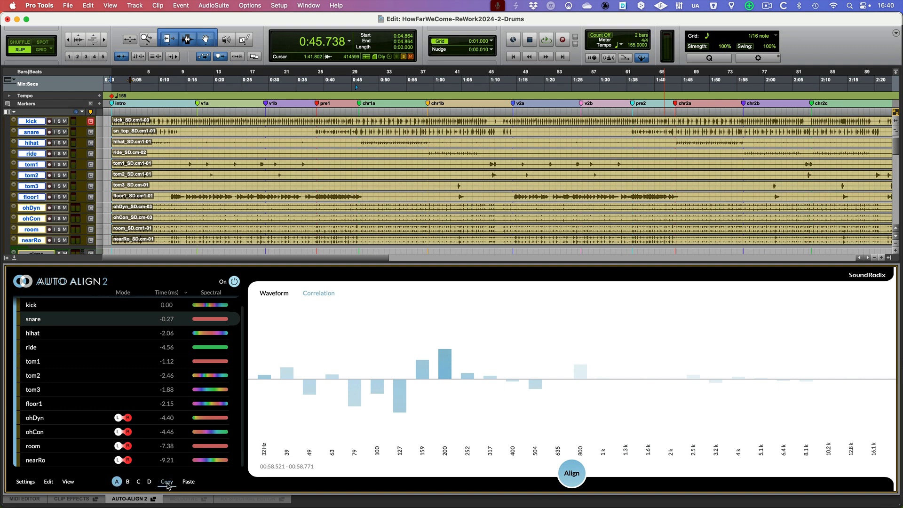
{"action": "left_click", "coordinate": [150, 481]}
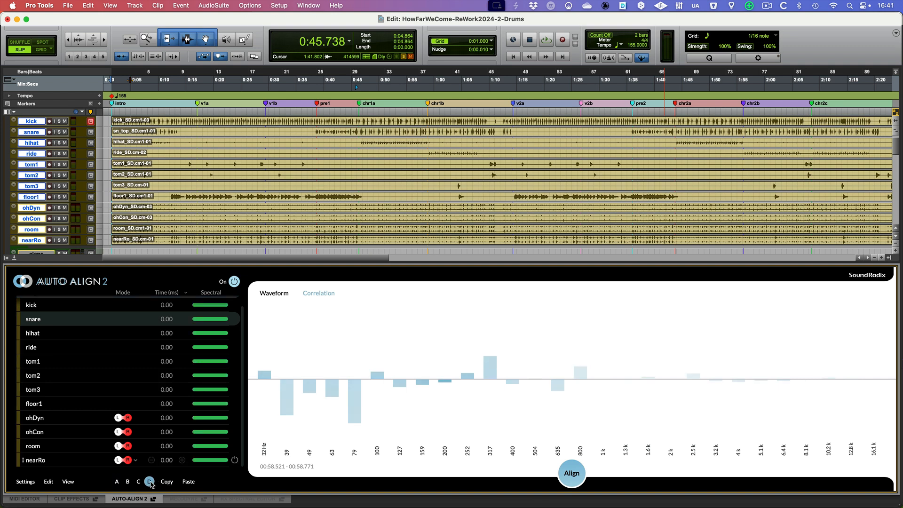
{"action": "left_click", "coordinate": [188, 482]}
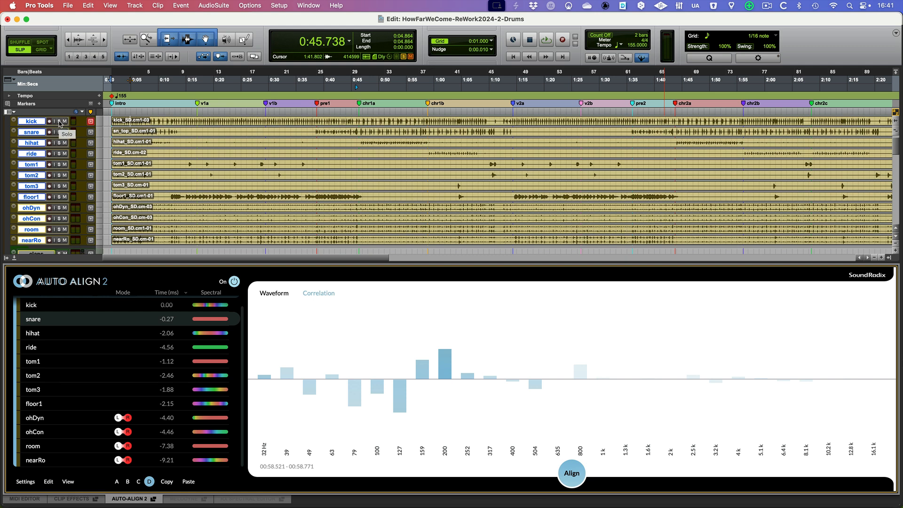
- Solo kick, snare, ohDyn and room, and play them first with Auto-Align bypassed and then switched on
{"action": "left_click", "coordinate": [59, 122]}
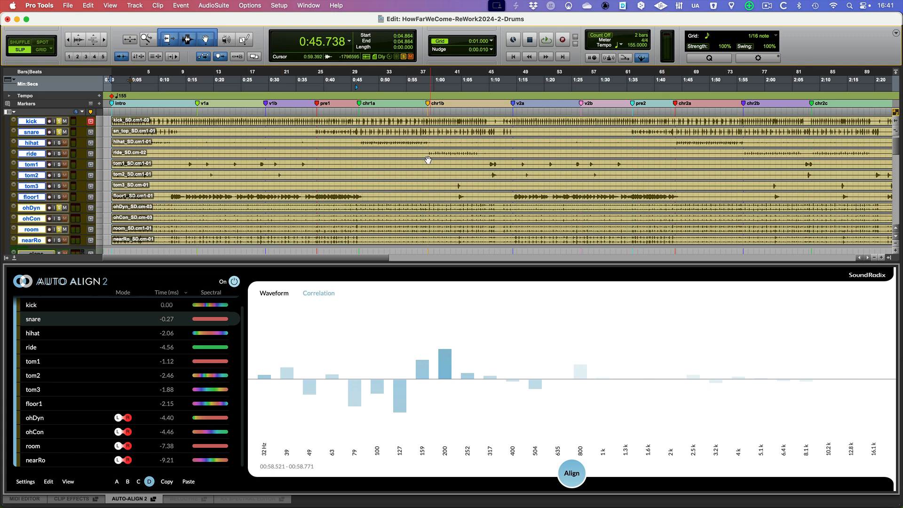
{"action": "left_click", "coordinate": [237, 283]}
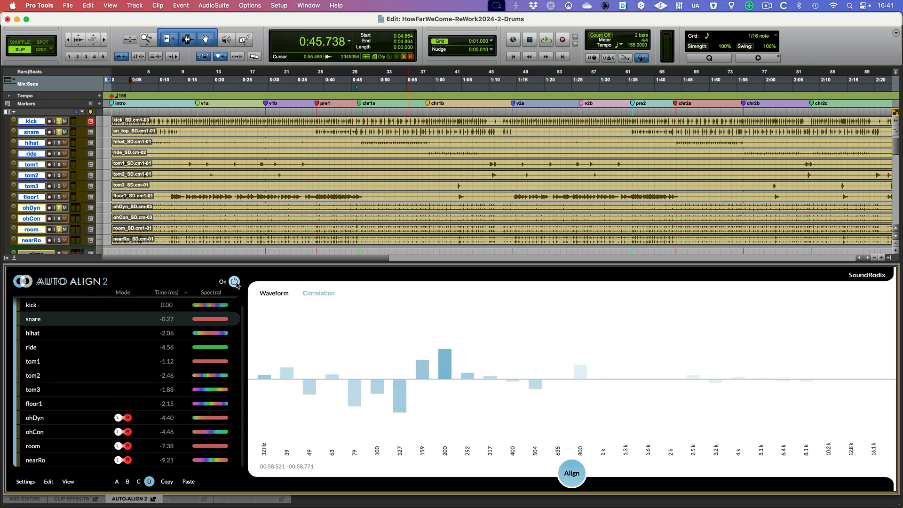
{"action": "key", "text": "space"}
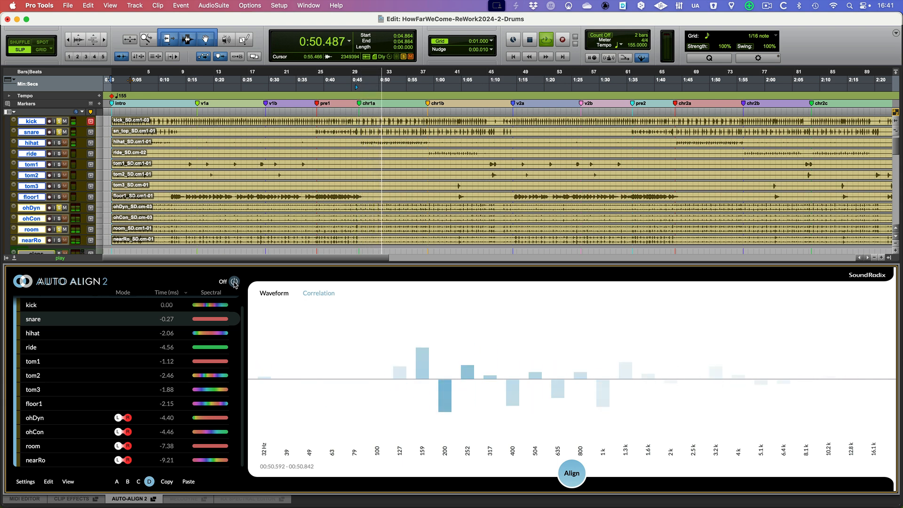
{"action": "left_click", "coordinate": [235, 281]}
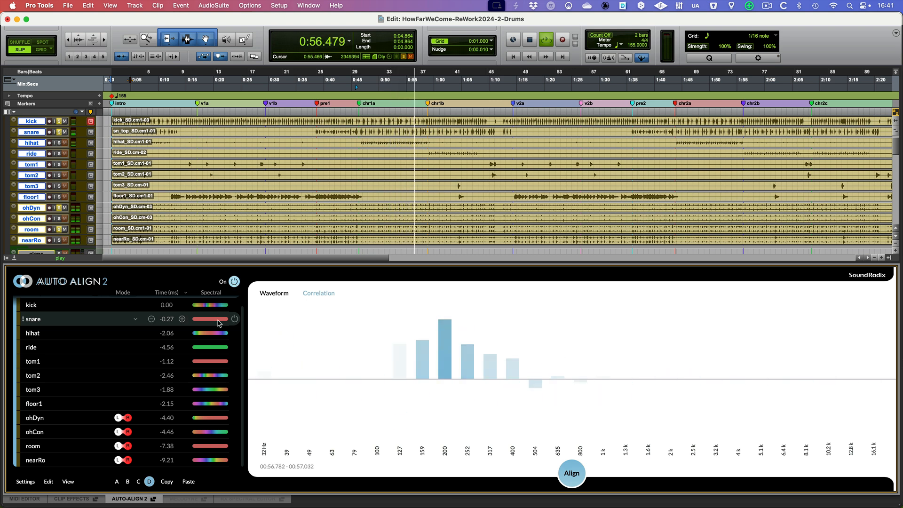
{"action": "key", "text": "space"}
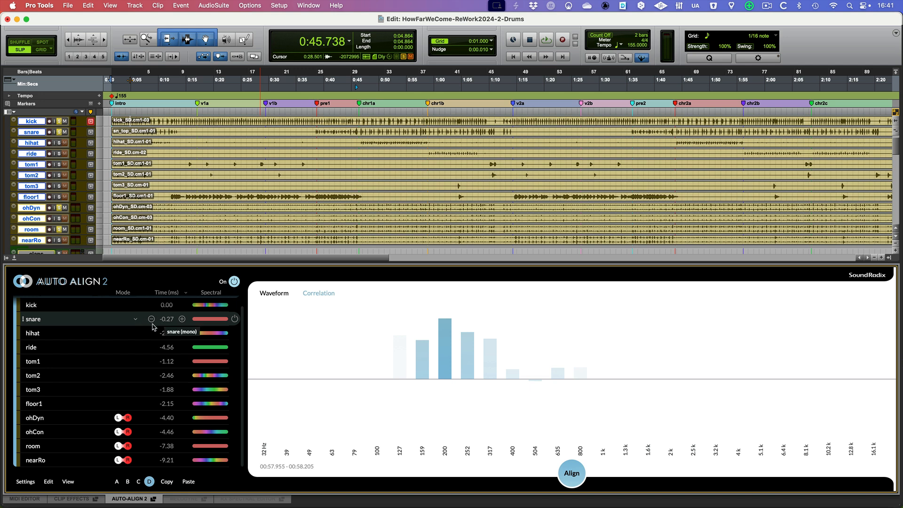
- Play the soloed drums and step the snare's time in slot D down to -4.90 ms
{"action": "key", "text": "space"}
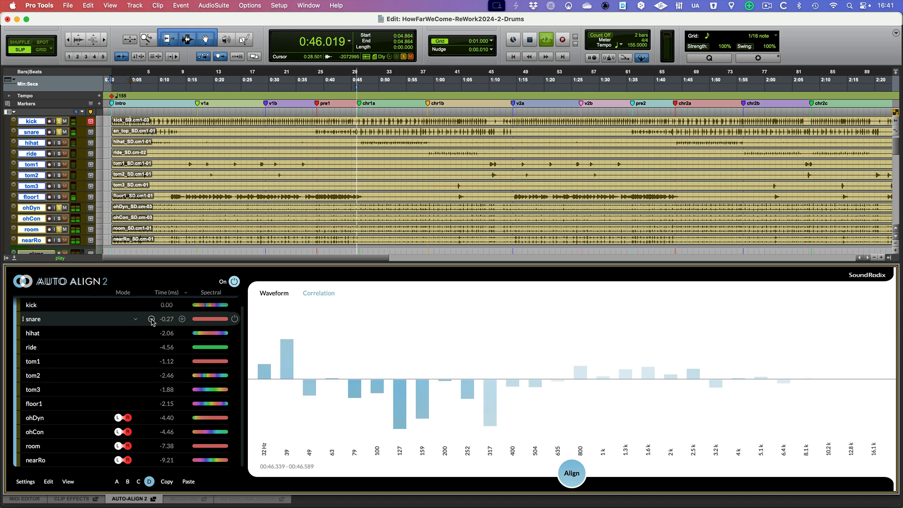
{"action": "left_click", "coordinate": [152, 319]}
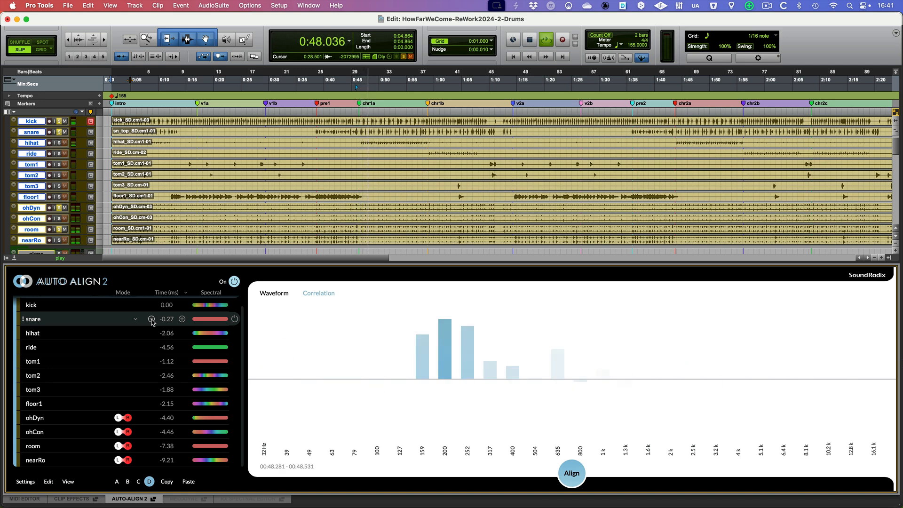
{"action": "left_click", "coordinate": [152, 319]}
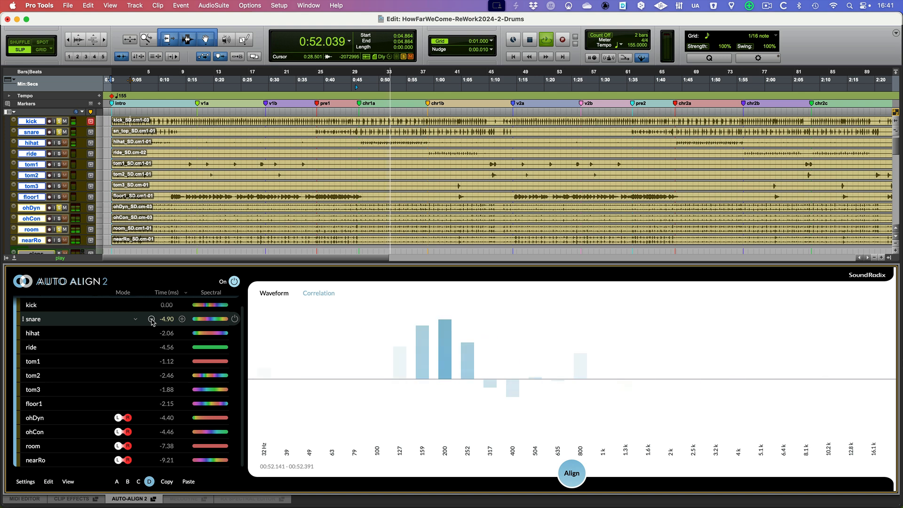
{"action": "left_click", "coordinate": [152, 320]}
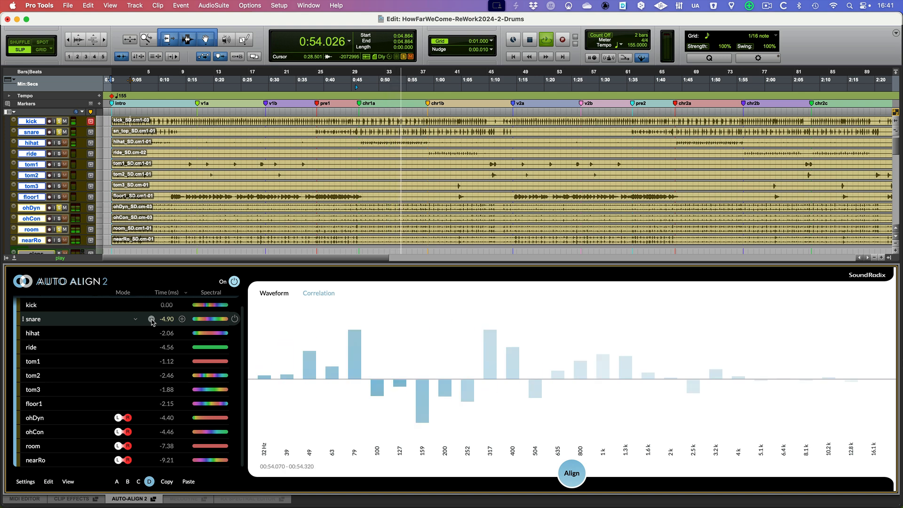
- During playback, step the snare's time up through its alternative alignments to 5.02 ms
{"action": "left_click", "coordinate": [182, 319]}
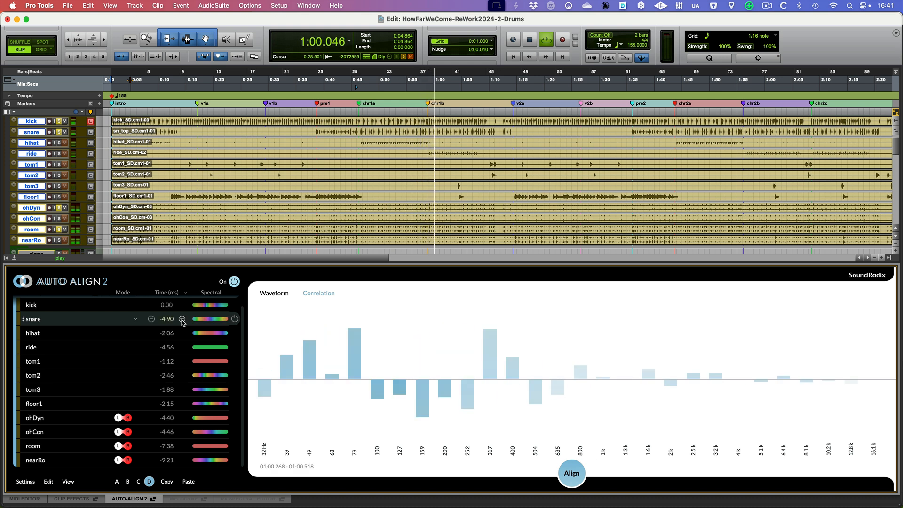
{"action": "left_click", "coordinate": [182, 319]}
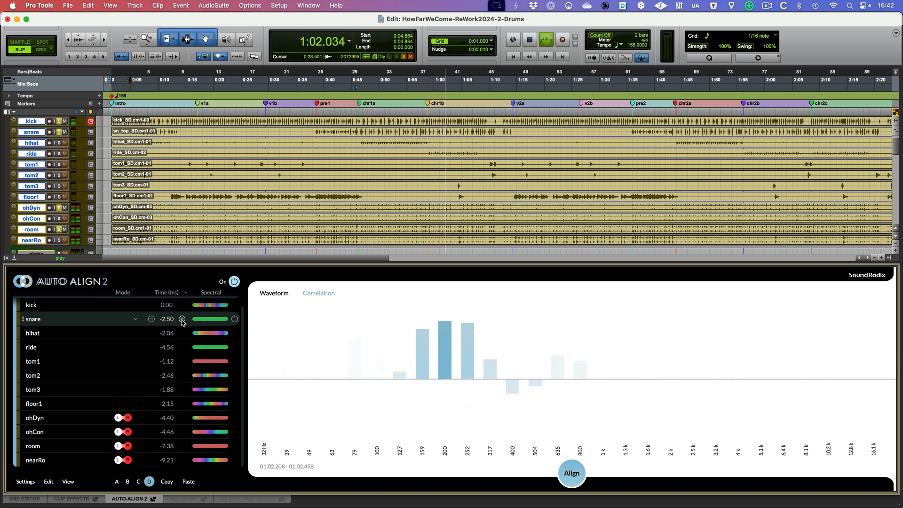
{"action": "left_click", "coordinate": [182, 320]}
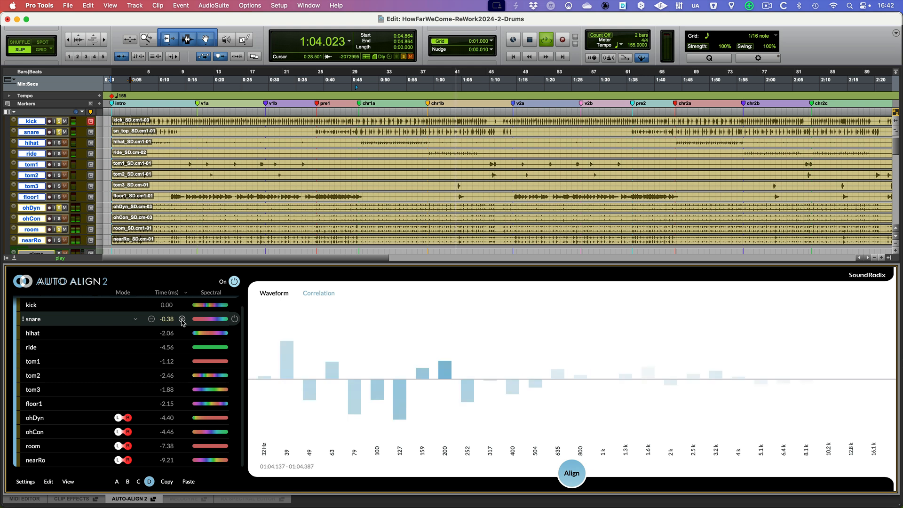
{"action": "left_click", "coordinate": [182, 319]}
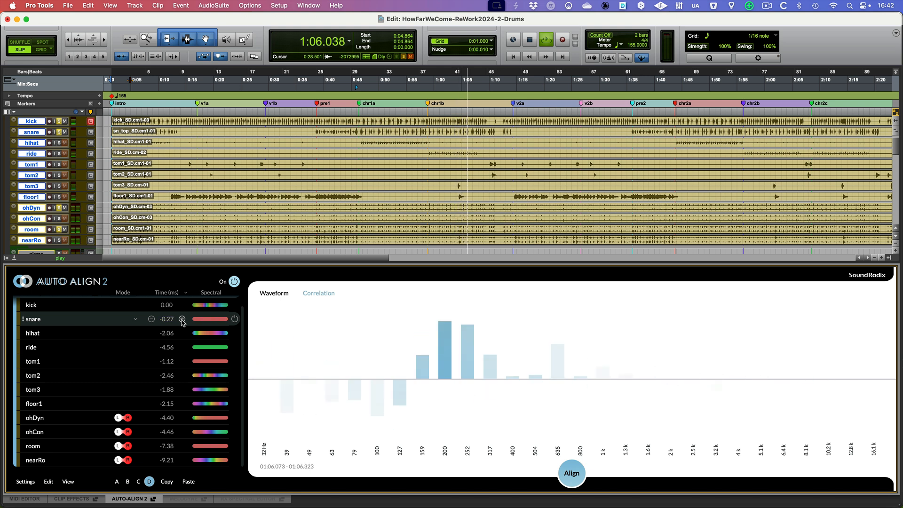
{"action": "left_click", "coordinate": [182, 320]}
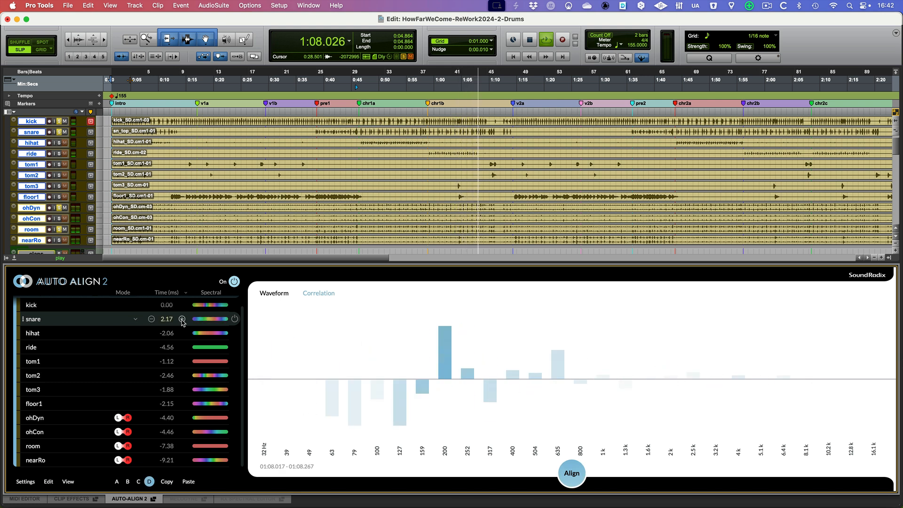
{"action": "left_click", "coordinate": [182, 320]}
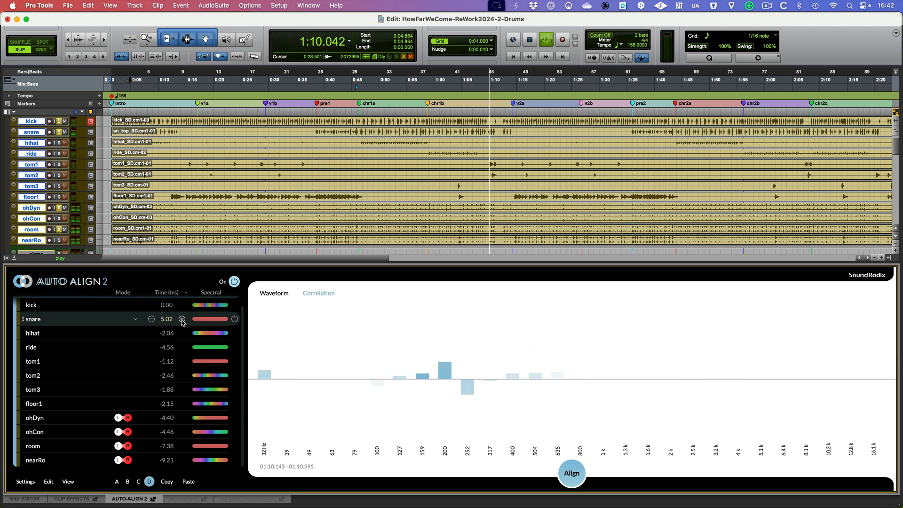
- Restart playback, try the snare at 7.27 ms, and settle its time in slot D at 2.17 ms
{"action": "key", "text": "space"}
{"action": "key", "text": "space"}
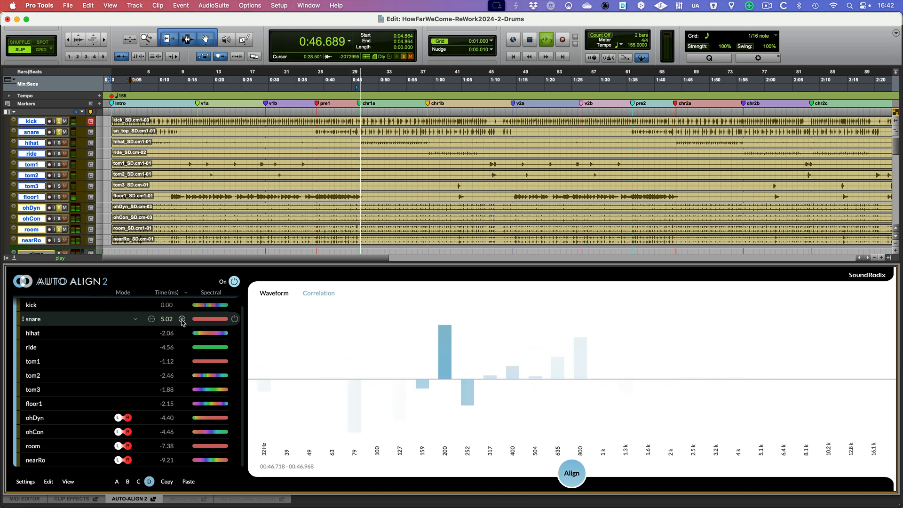
{"action": "left_click", "coordinate": [183, 320]}
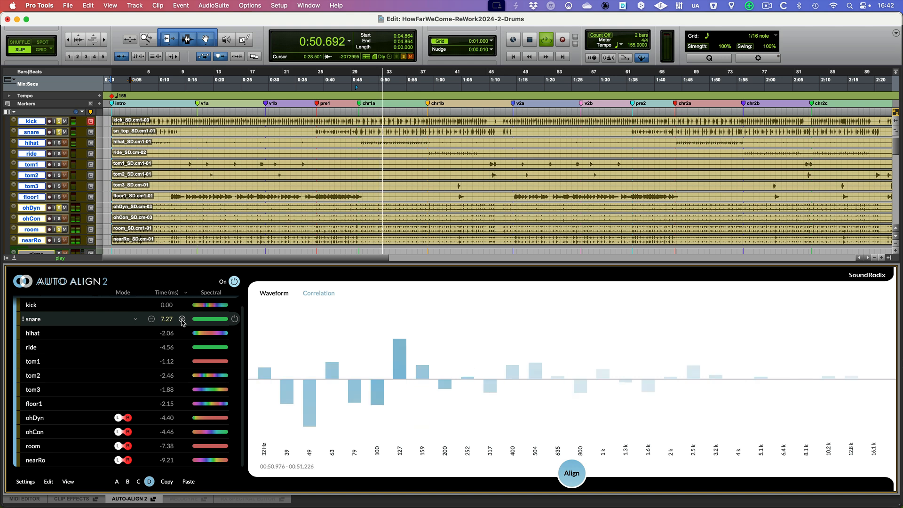
{"action": "left_click", "coordinate": [151, 319]}
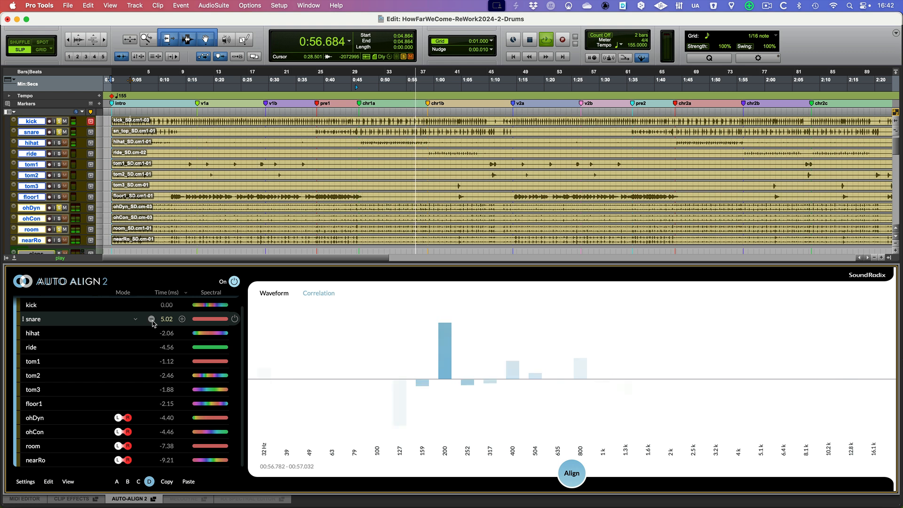
{"action": "left_click", "coordinate": [151, 319]}
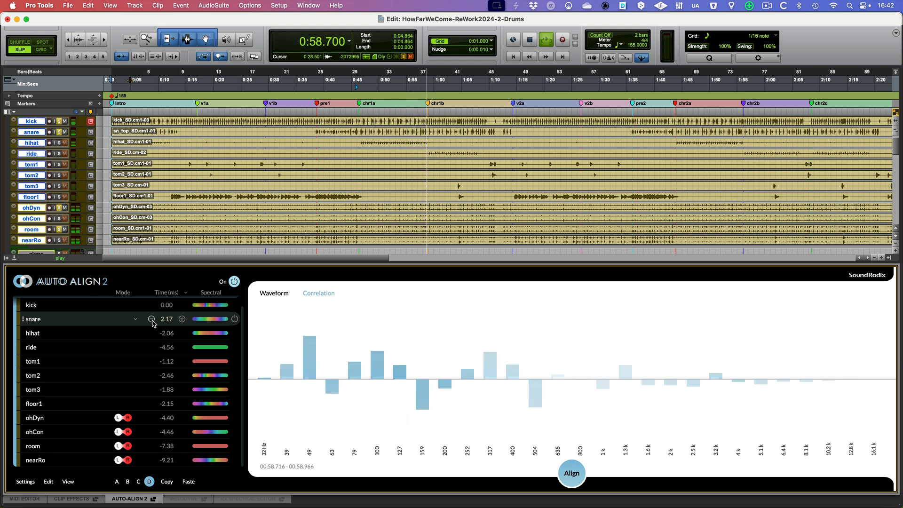
{"action": "key", "text": "space"}
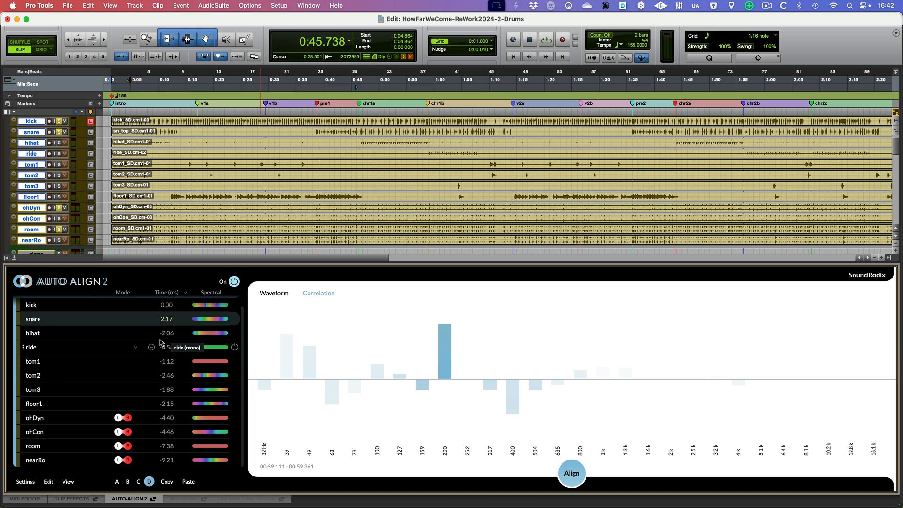
{"action": "left_click", "coordinate": [25, 320]}
{"action": "left_click", "coordinate": [67, 360]}
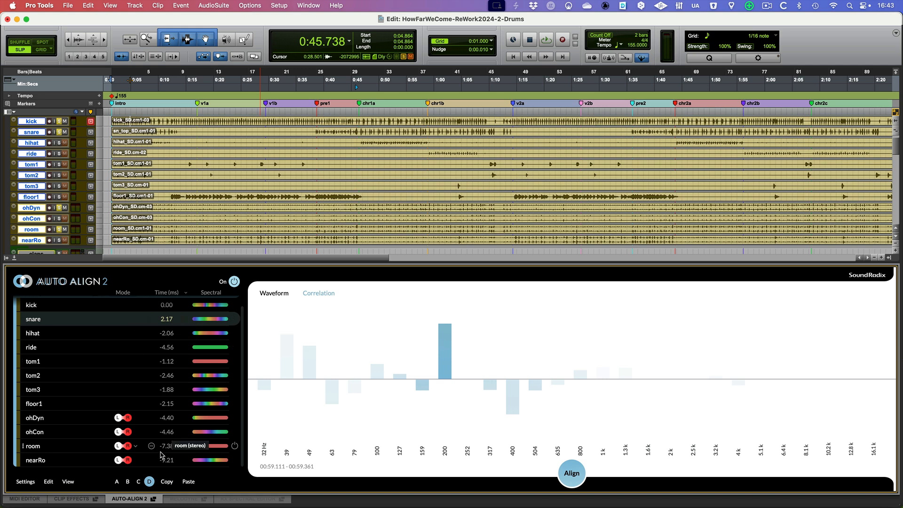
- Switch to the snare-referenced alignment in slot B and clear all track solos
{"action": "left_click", "coordinate": [127, 481]}
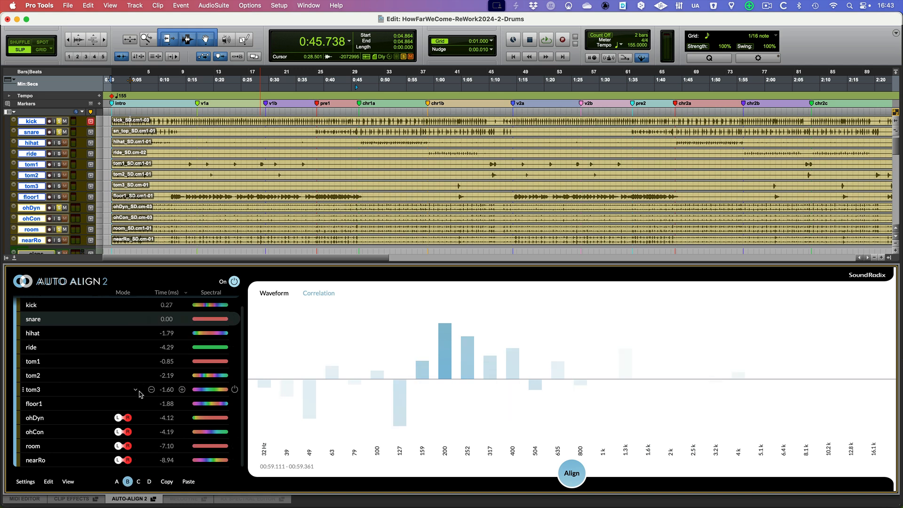
{"action": "left_click", "coordinate": [58, 122], "text": "alt"}
- Enlarge the drum tracks' height and duplicate the playlists of all selected drum tracks
{"action": "left_click_drag", "start_coordinate": [46, 126], "coordinate": [39, 142]}
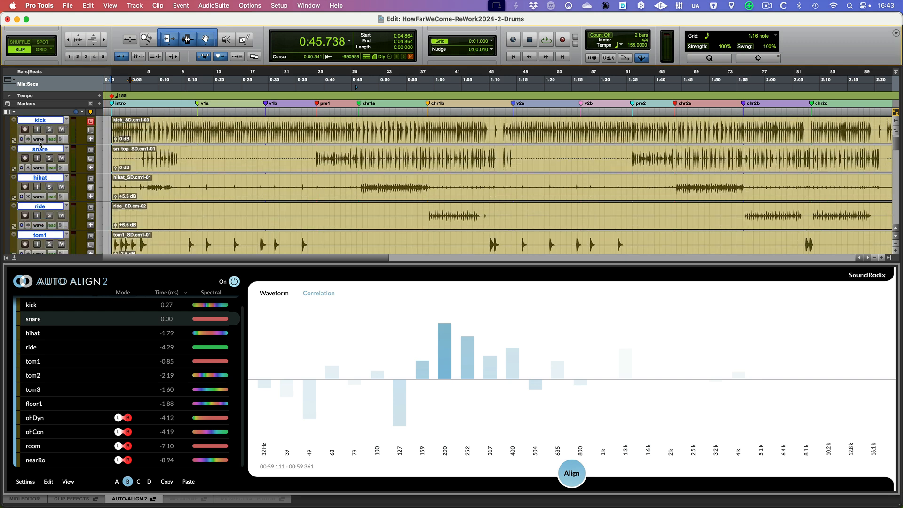
{"action": "left_click", "coordinate": [67, 121]}
{"action": "left_click", "coordinate": [88, 80]}
- Set the selected drum tracks' Auto-Align 2 processing to None and commit the ARA-modified clips to disk
{"action": "left_click", "coordinate": [60, 140]}
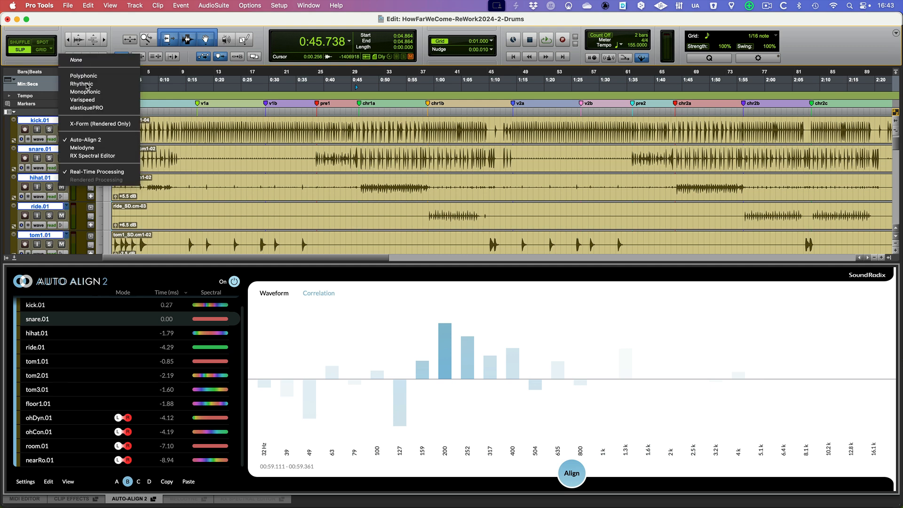
{"action": "left_click", "coordinate": [83, 60]}
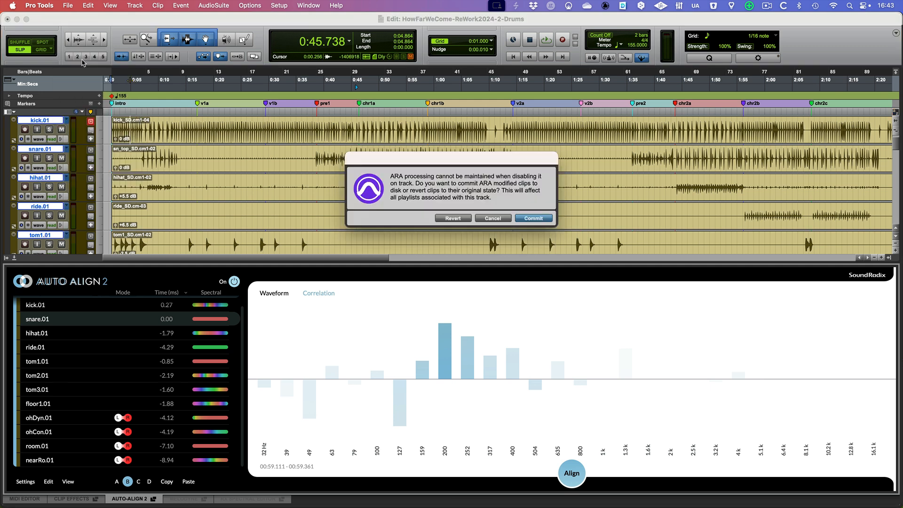
{"action": "left_click", "coordinate": [542, 219]}
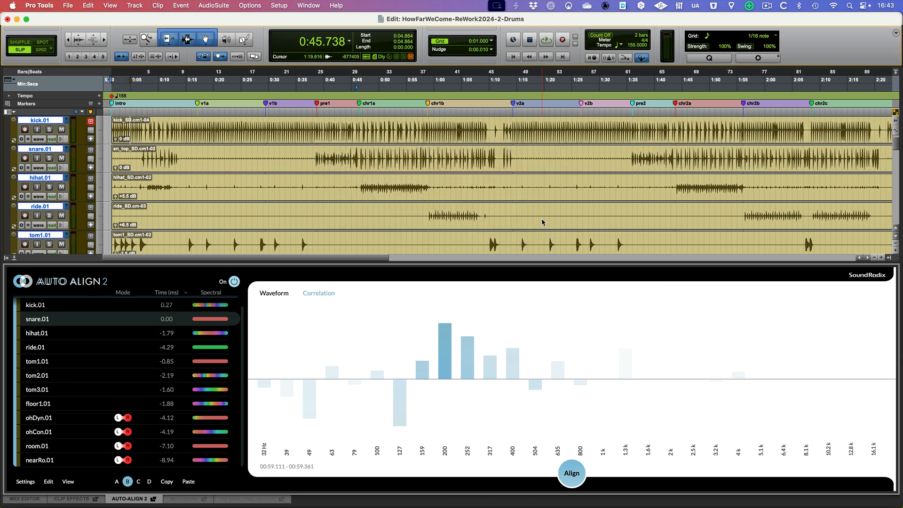